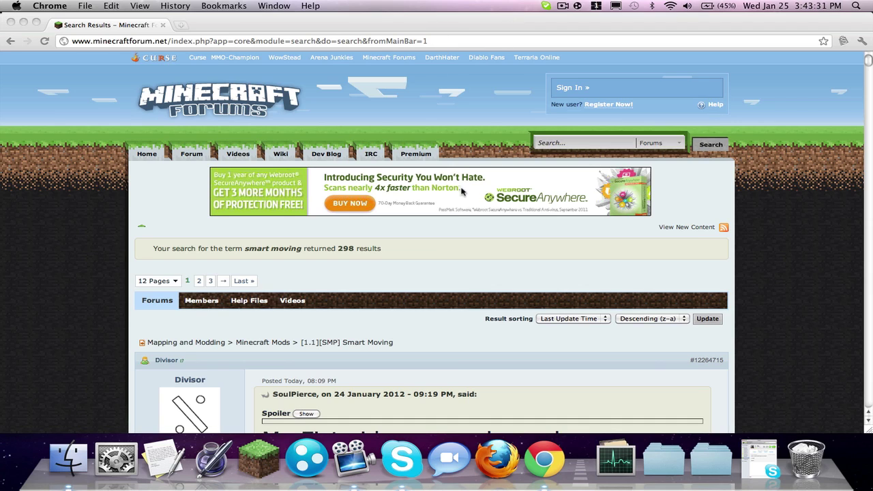
Step: Bring the Chrome window with the 'smart moving' forum search results to the front
click(315, 27)
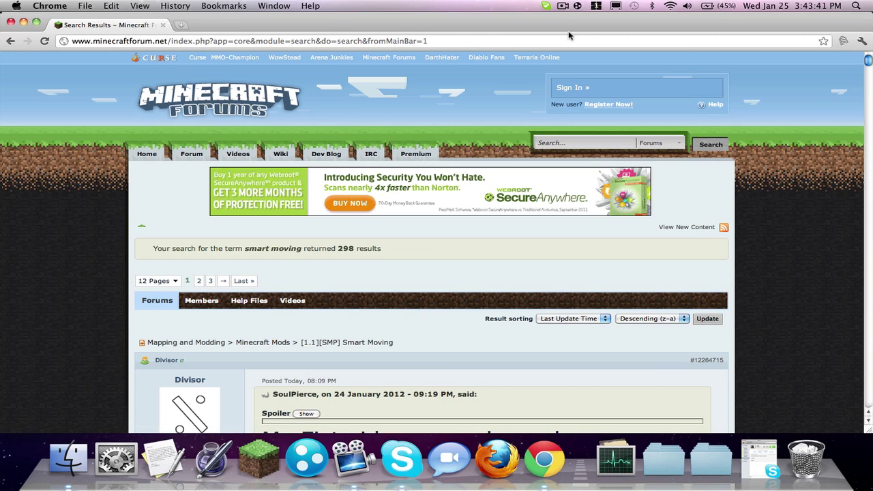
Step: Visit the sign-in page, go back, and search the forum for 'smart moving'
click(678, 91)
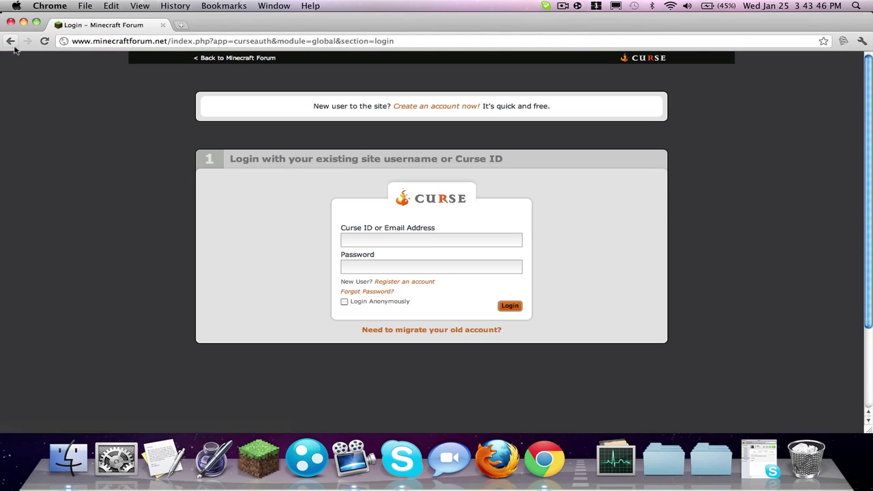
click(12, 42)
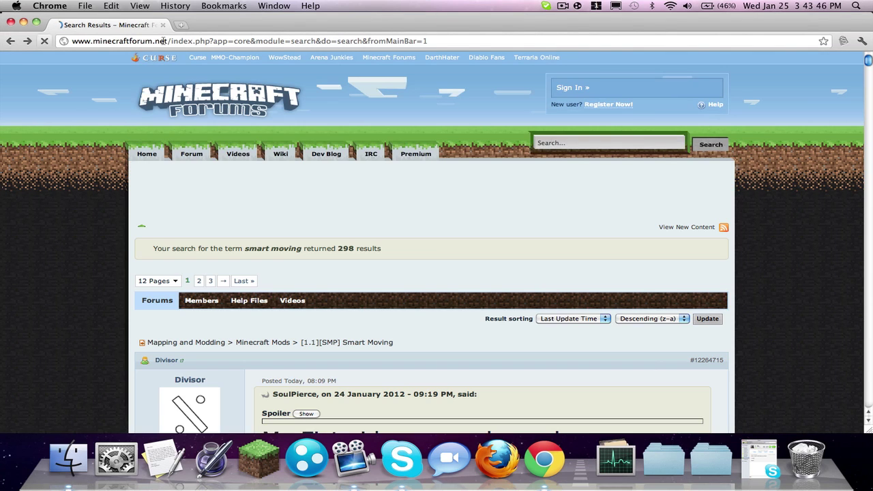
click(584, 144)
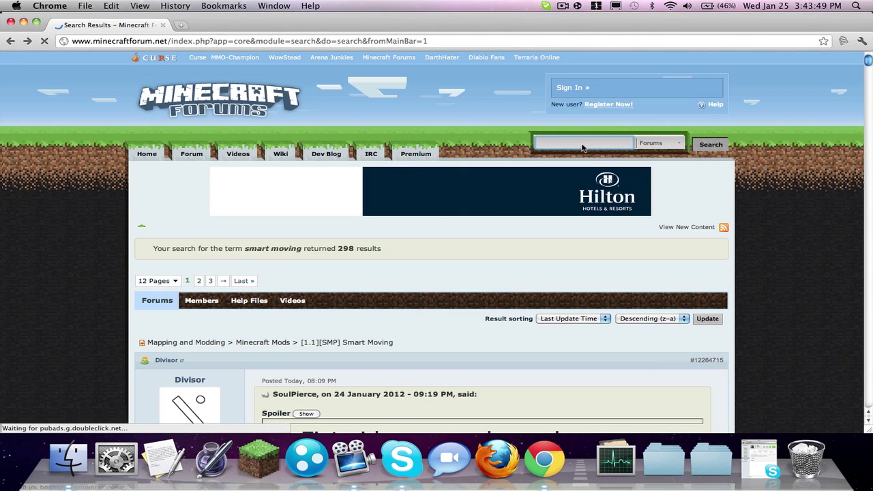
text(smae)
key(BackSpace)
key(BackSpace)
text(rt )
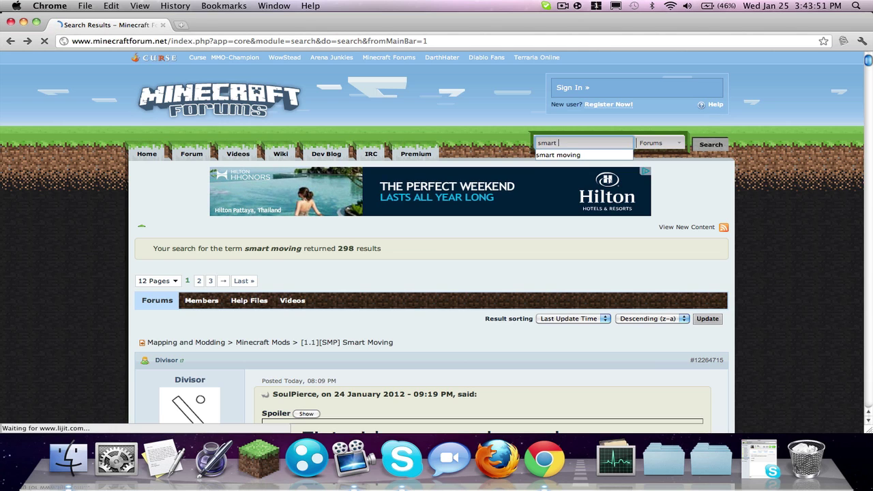
text(moving)
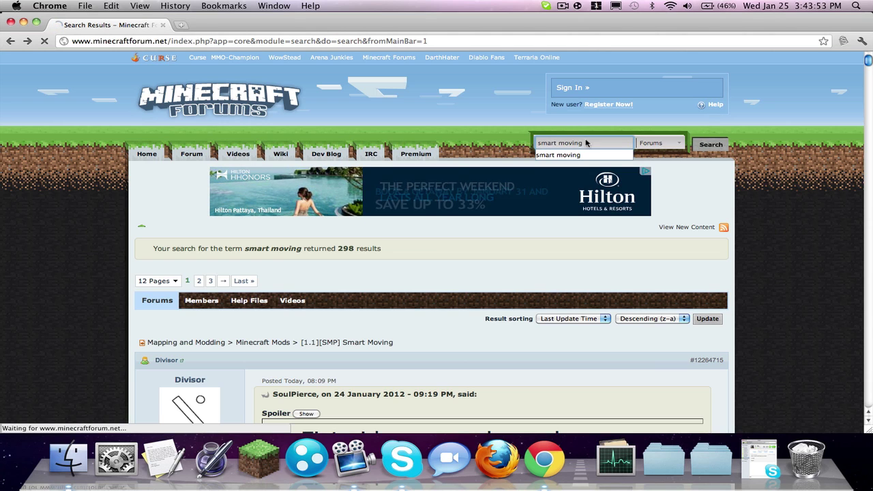
click(717, 146)
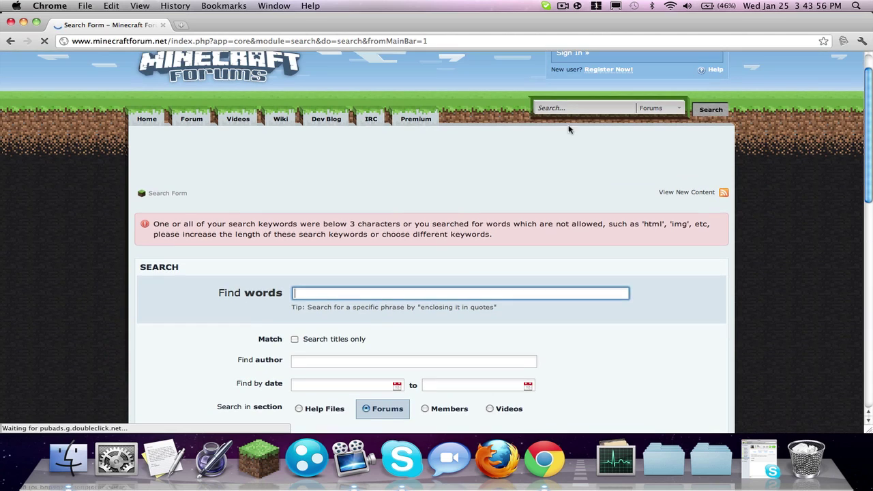
Step: Search the forum for 'smart moving mod', then search Google for smart moving instead
click(577, 109)
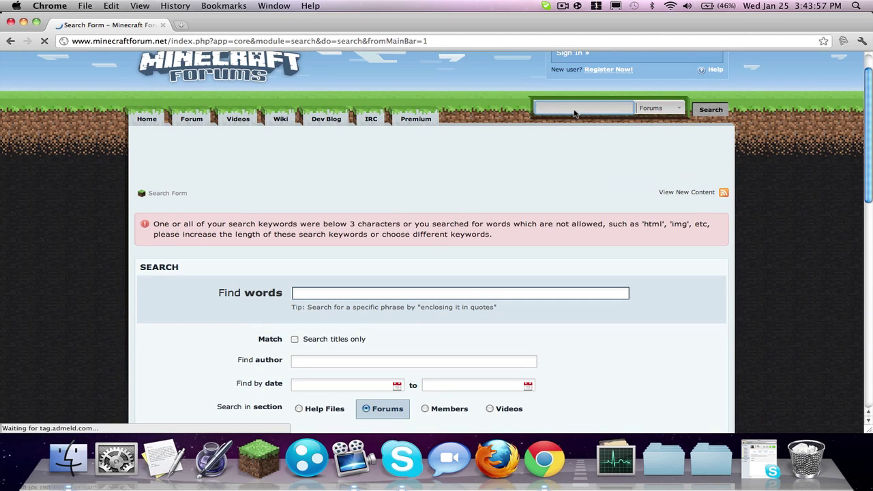
text(smart m)
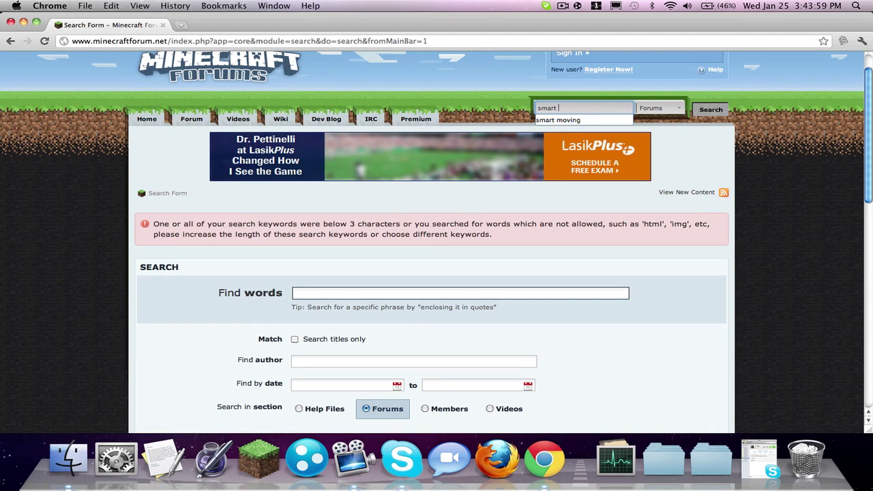
text(oving mod)
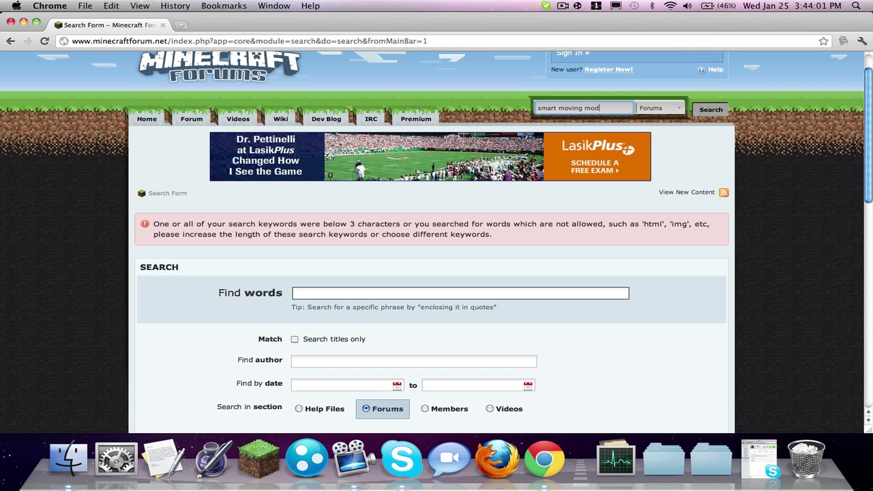
key(Return)
scroll(562, 254, down, 3)
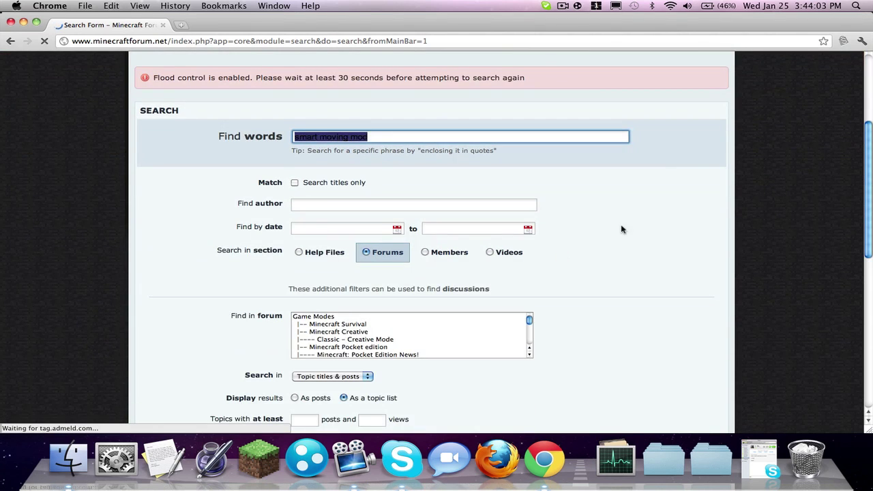
scroll(640, 210, up, 3)
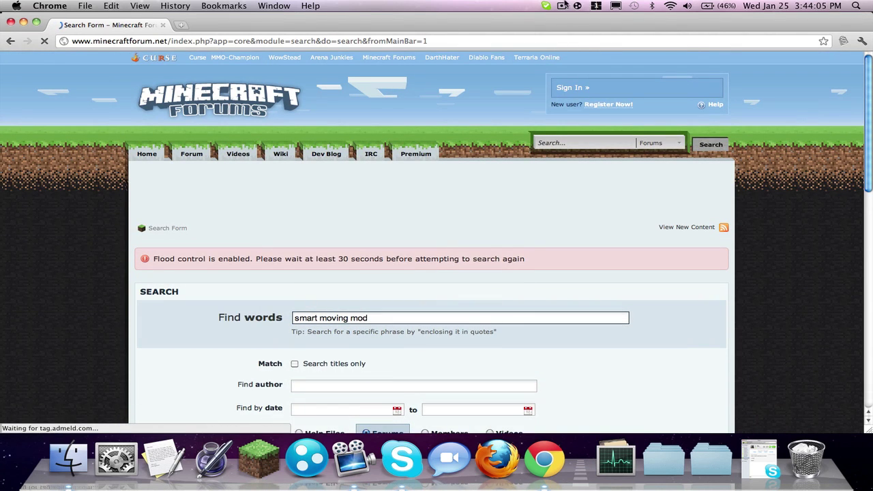
click(562, 6)
click(580, 41)
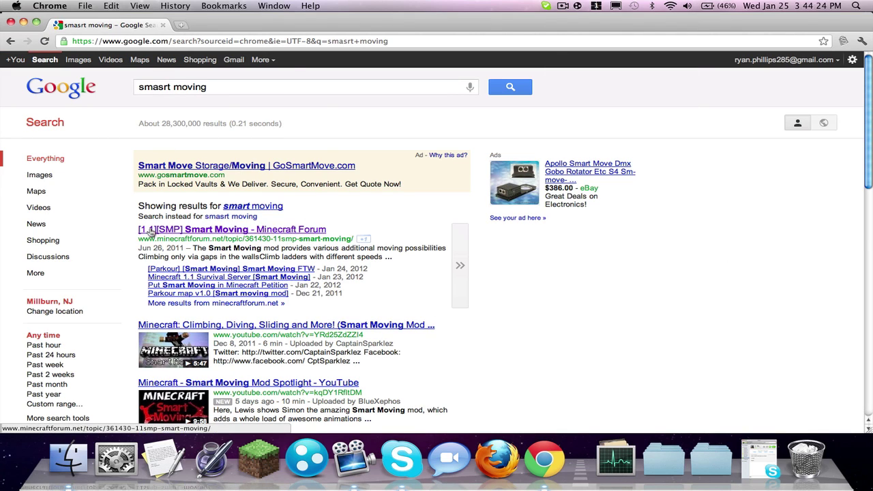
Step: Open the '[1.1][SMP] Smart Moving' topic and scroll to the Version 6.8 Player API link
click(188, 233)
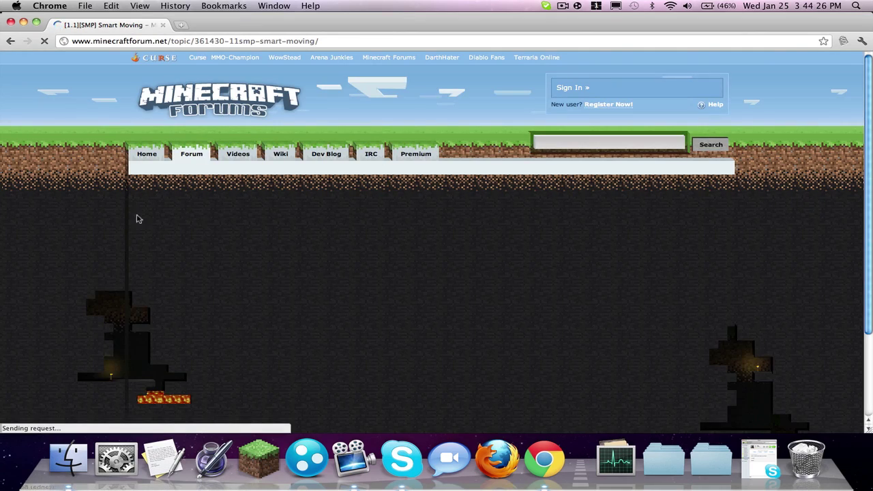
scroll(96, 225, down, 5)
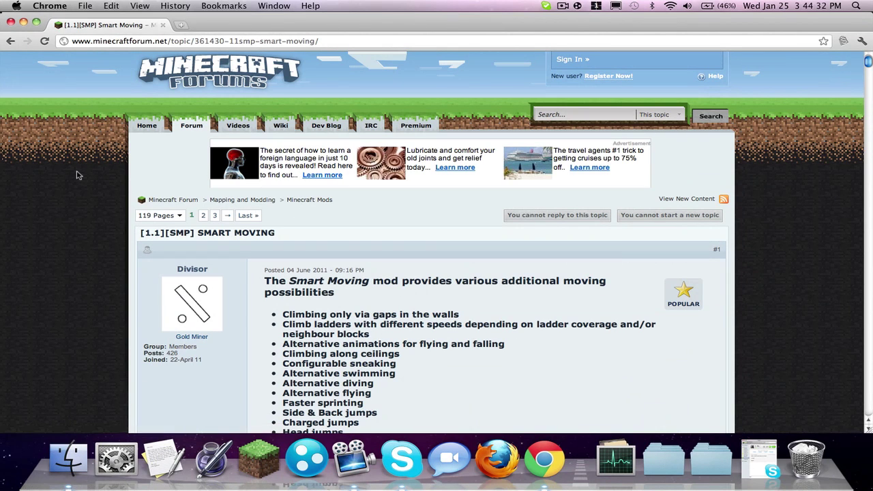
scroll(147, 235, down, 3)
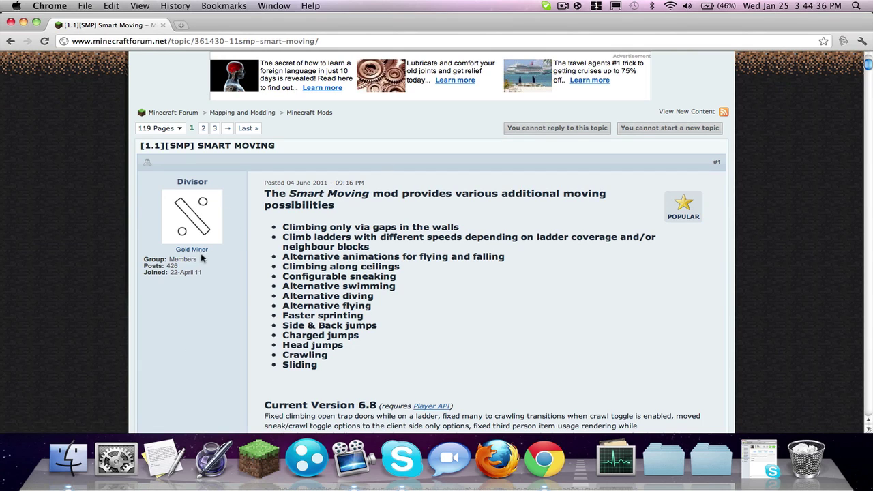
scroll(279, 291, down, 2)
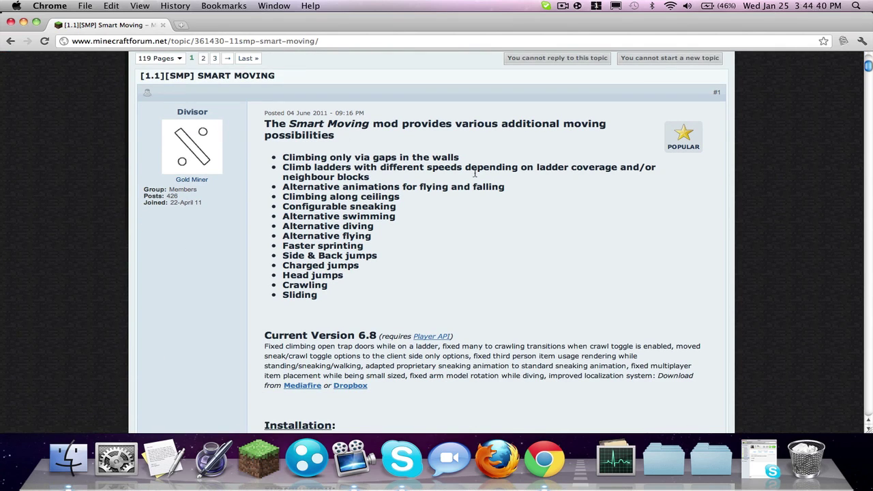
scroll(356, 243, down, 3)
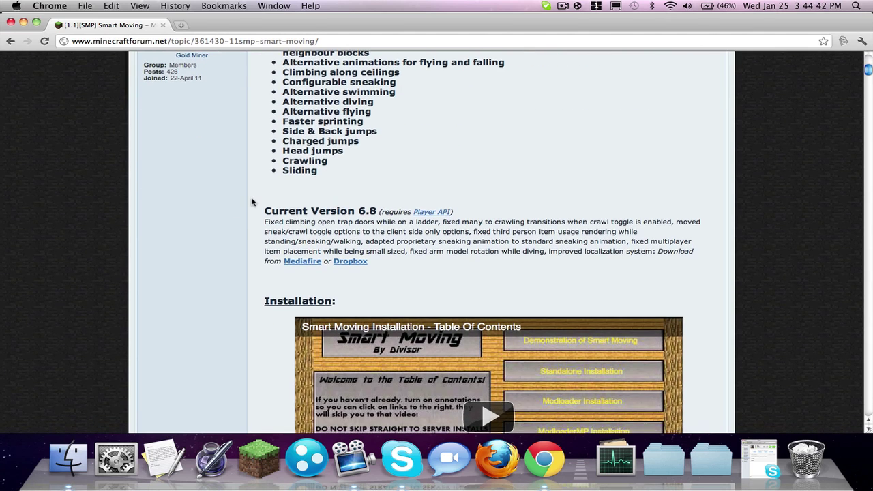
scroll(419, 209, down, 1)
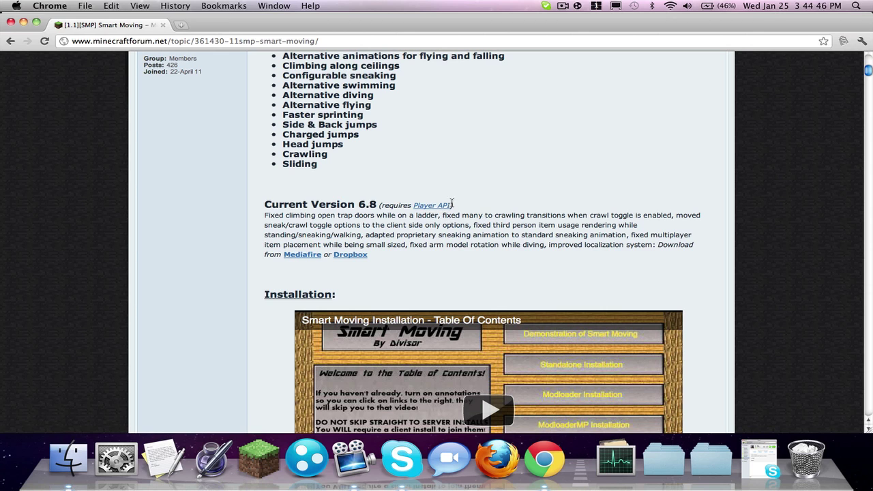
right_click(415, 205)
Step: Look over the Player API topic in a new tab, then close it
click(444, 212)
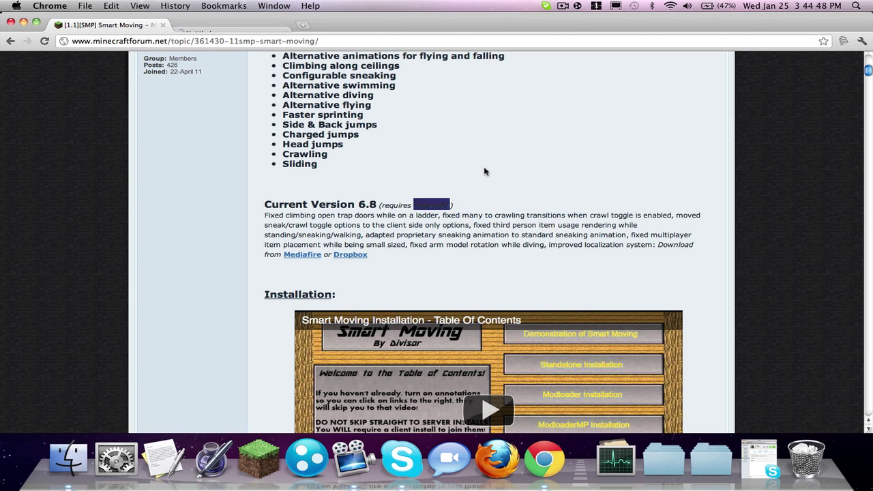
click(232, 27)
scroll(429, 302, down, 10)
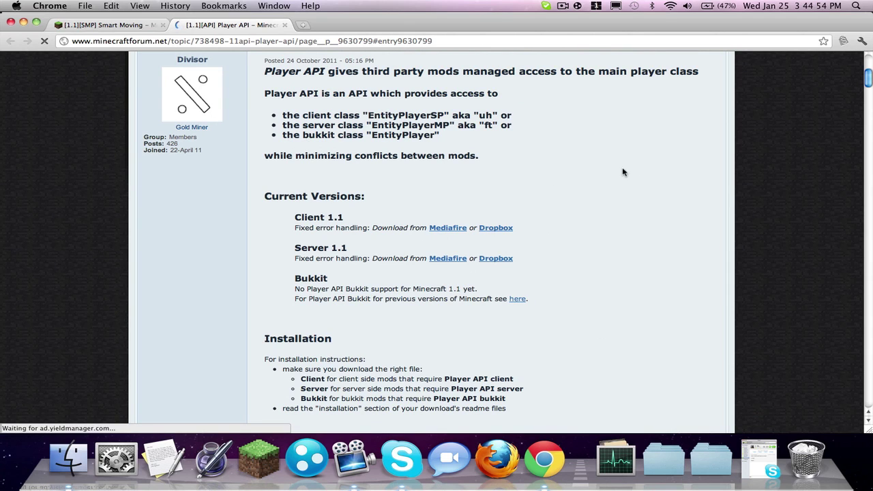
key(super+w)
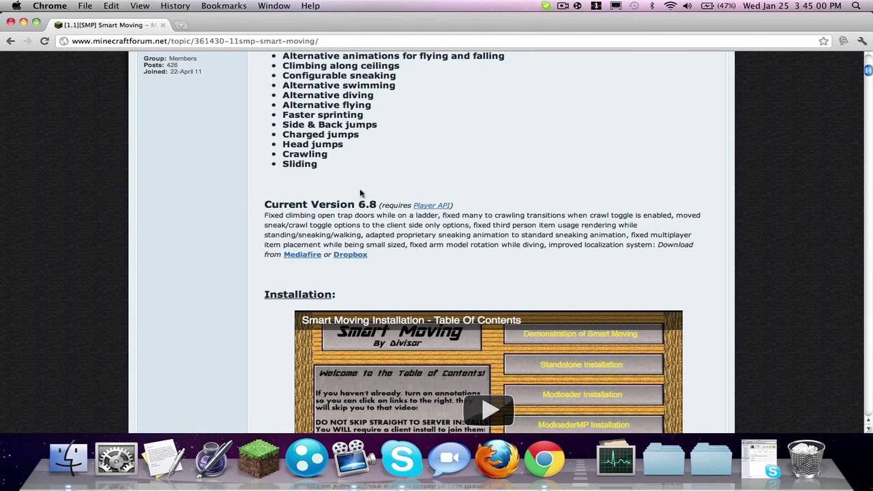
Step: Scroll the Smart Moving post down to the Required Mods list's ModLoader link
scroll(240, 240, down, 10)
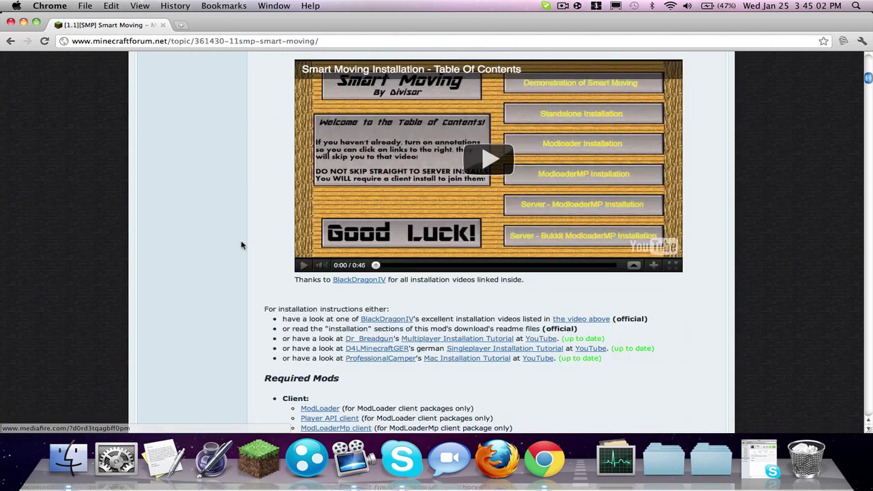
scroll(240, 240, down, 3)
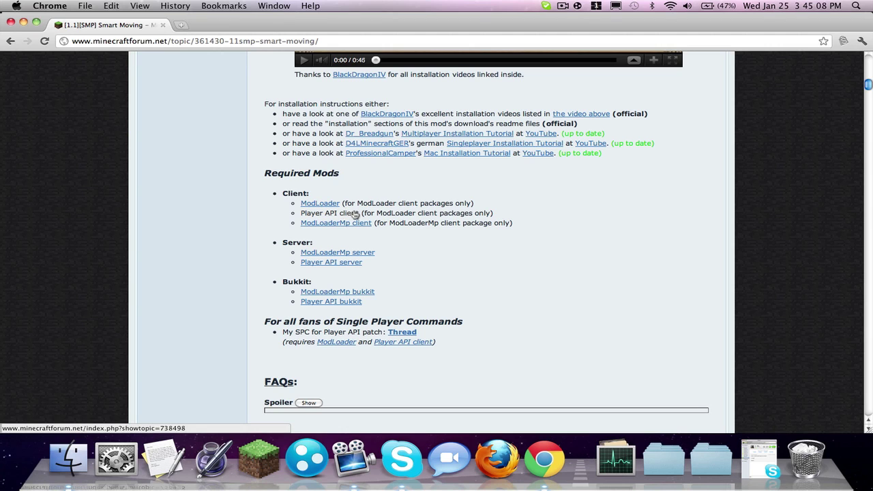
right_click(302, 202)
Step: Check the ModLoader 1.1 entry on Risugami's Mods page in a new tab, then close it
click(335, 207)
click(210, 25)
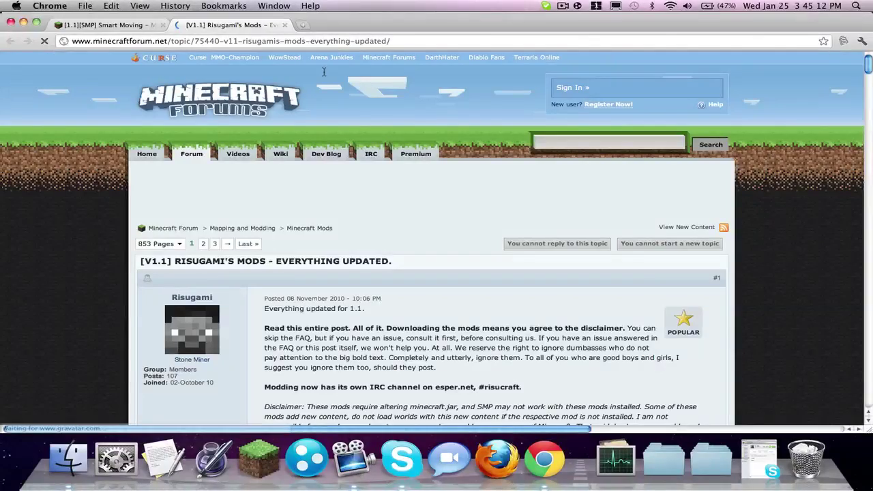
scroll(380, 228, down, 15)
scroll(382, 230, down, 5)
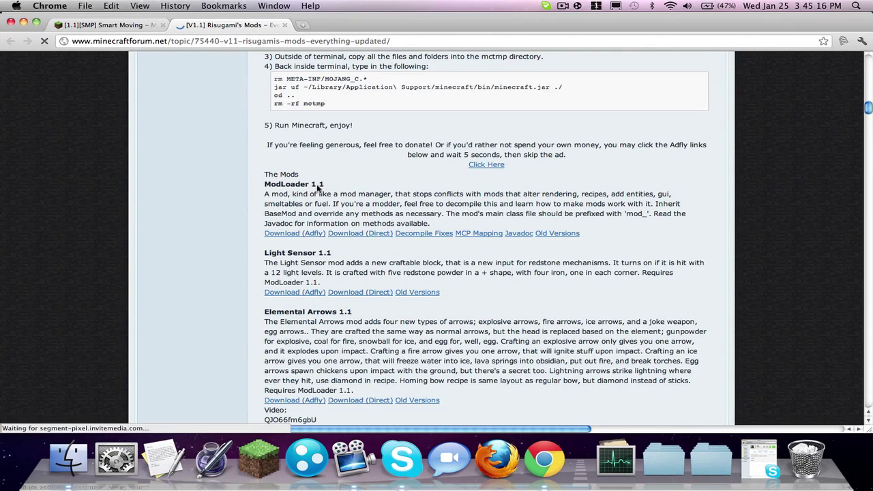
key(super+w)
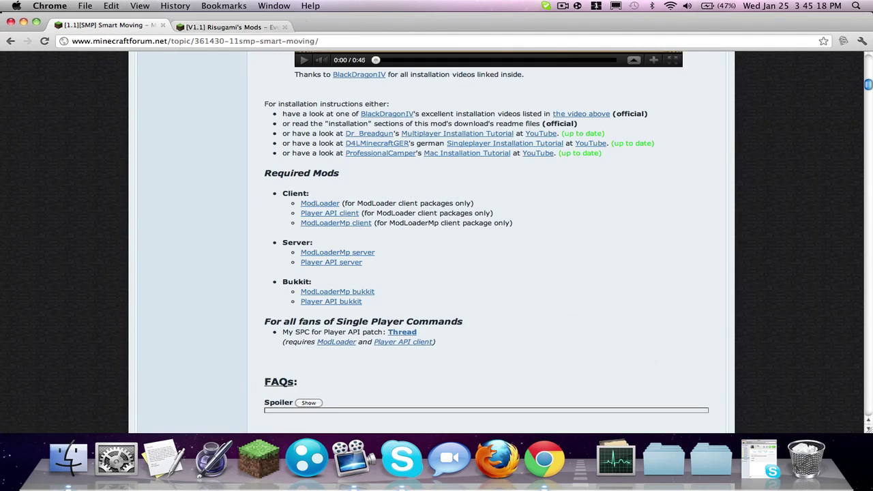
Step: View the ModLoaderMp section of the Flan's Mods thread in a new tab, then hide Chrome
right_click(335, 223)
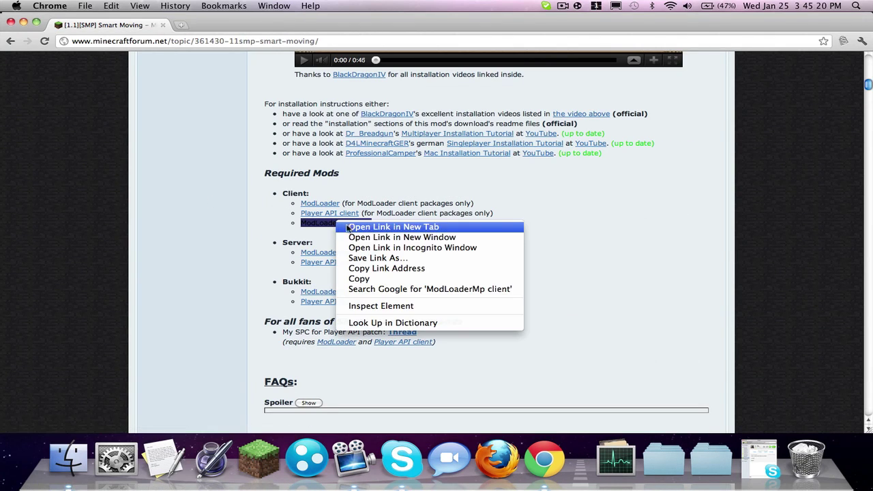
click(369, 227)
click(256, 30)
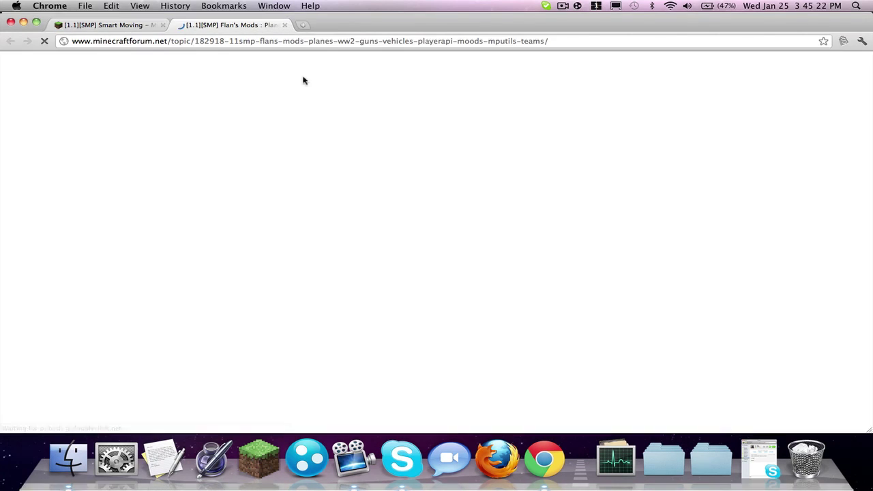
scroll(414, 327, down, 4)
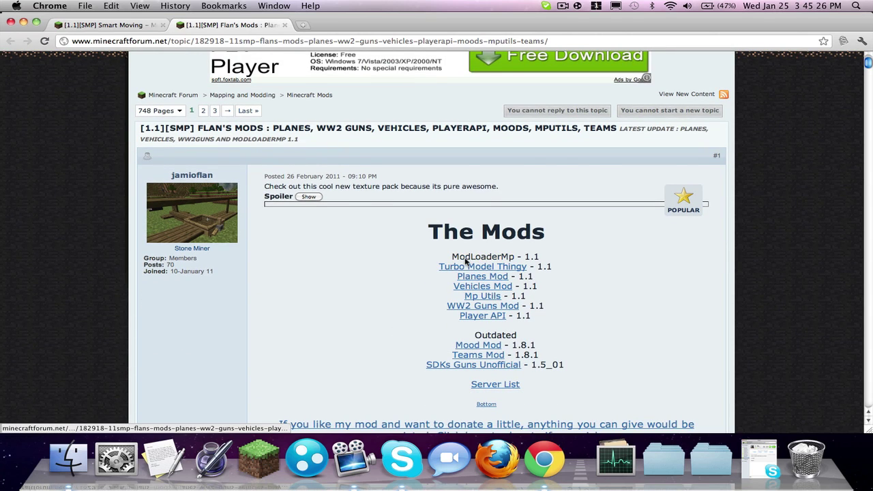
click(466, 260)
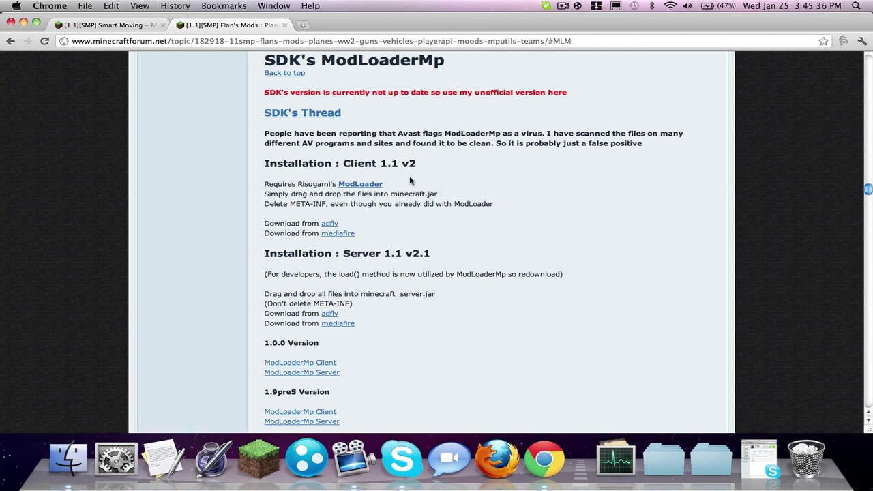
click(102, 25)
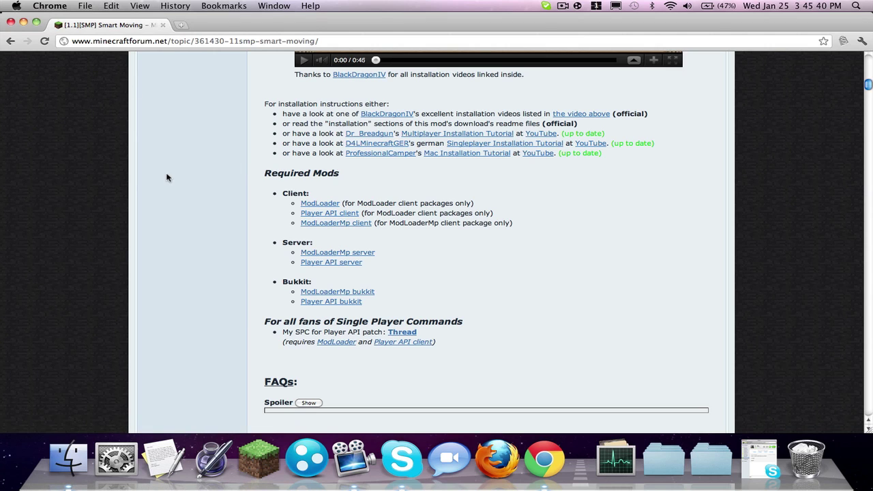
key(super+h)
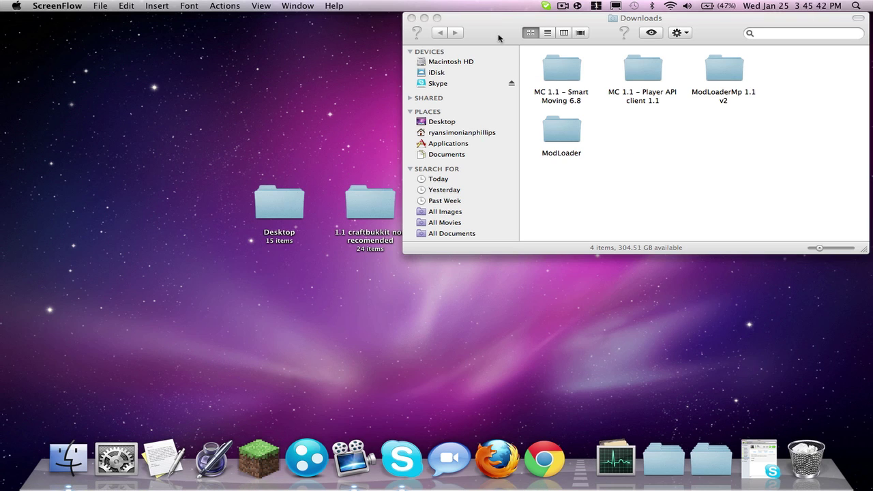
Step: Open a new Finder window beside Downloads and go to Library > Application Support
drag(498, 36, 576, 48)
right_click(56, 464)
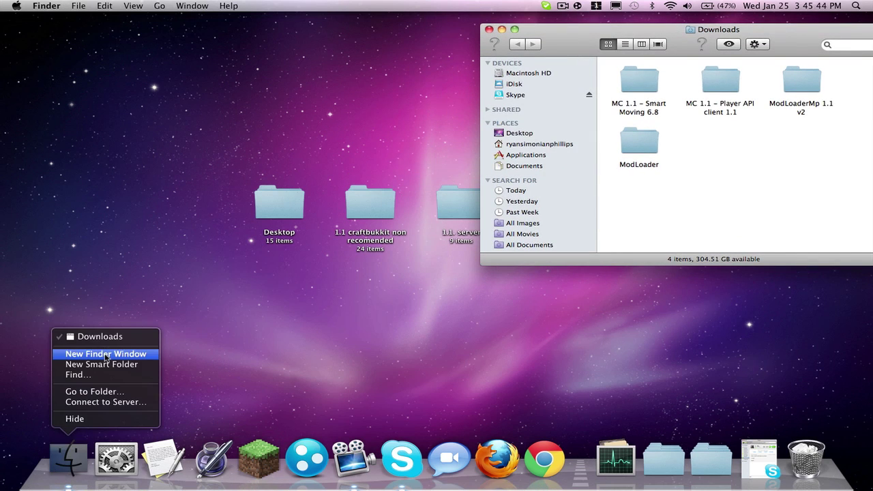
click(109, 354)
mouse_move(654, 112)
mouse_down()
mouse_move(372, 92)
mouse_move(401, 81)
mouse_up()
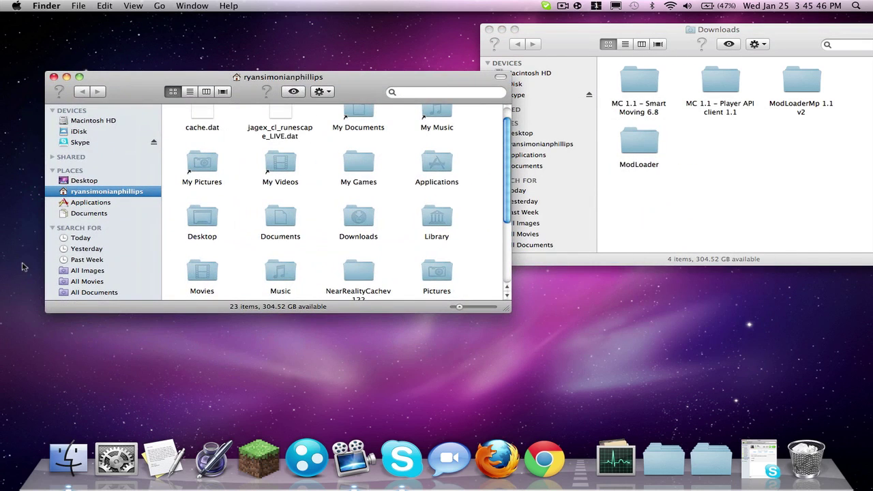
double_click(430, 226)
double_click(310, 137)
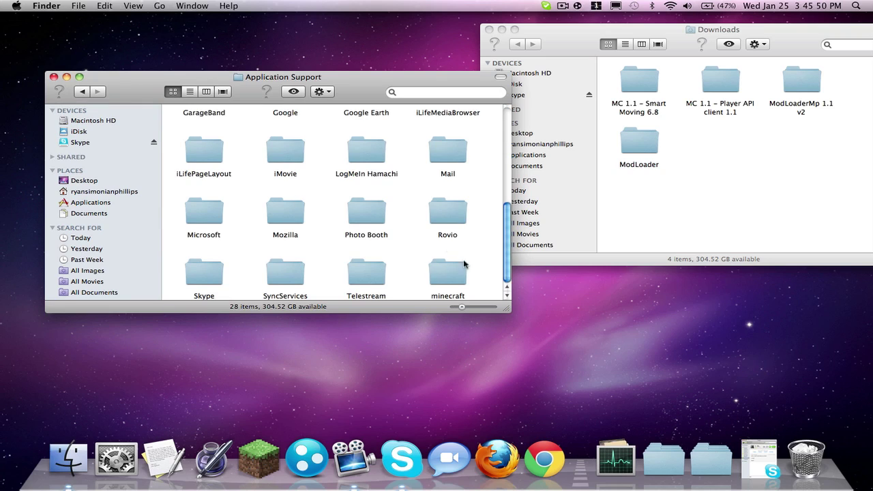
Step: Open minecraft > bin and trash the old minecraft.jar folder
double_click(451, 273)
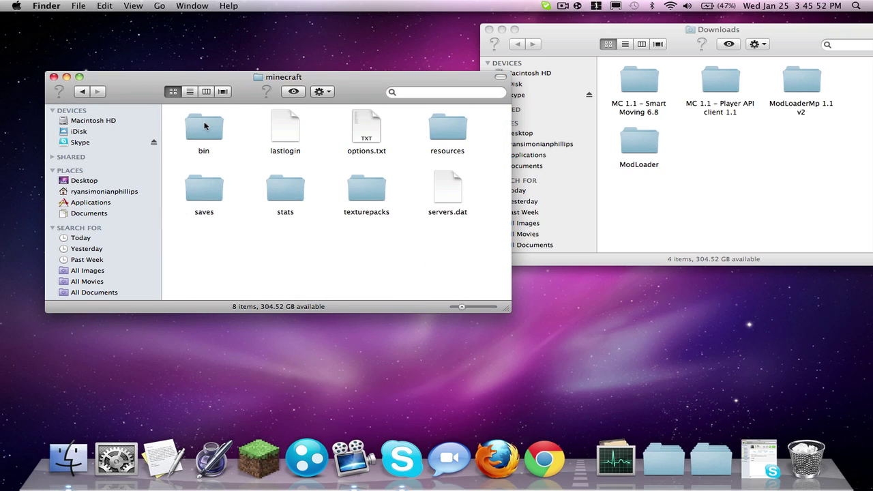
double_click(208, 130)
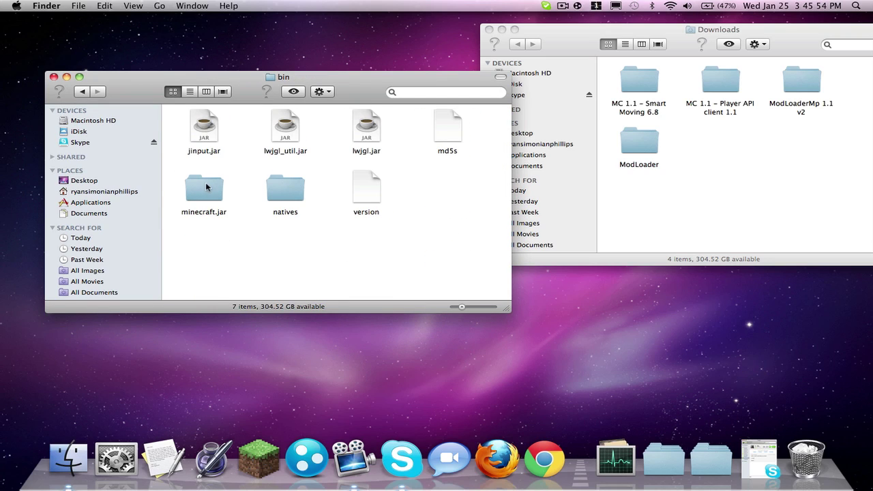
right_click(210, 194)
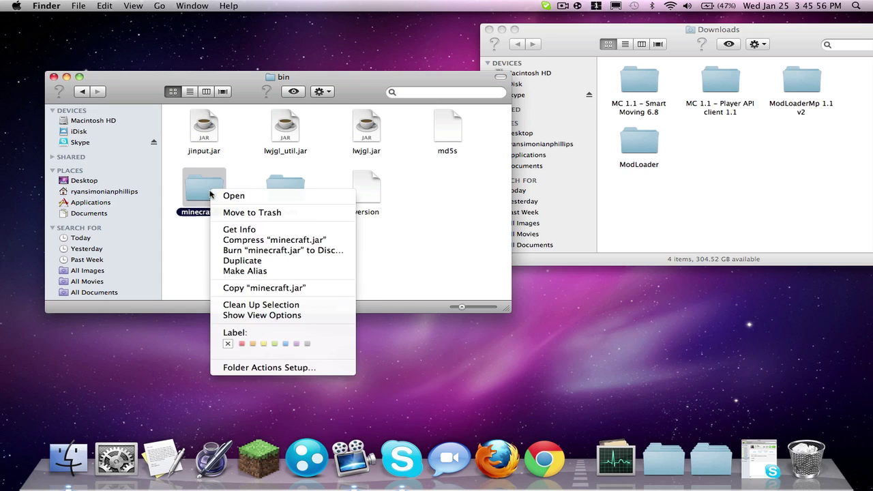
click(209, 253)
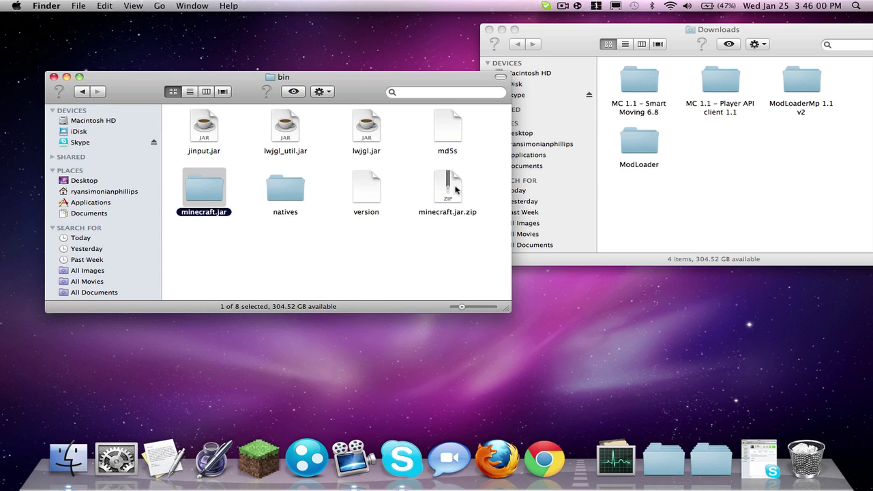
click(455, 189)
right_click(209, 186)
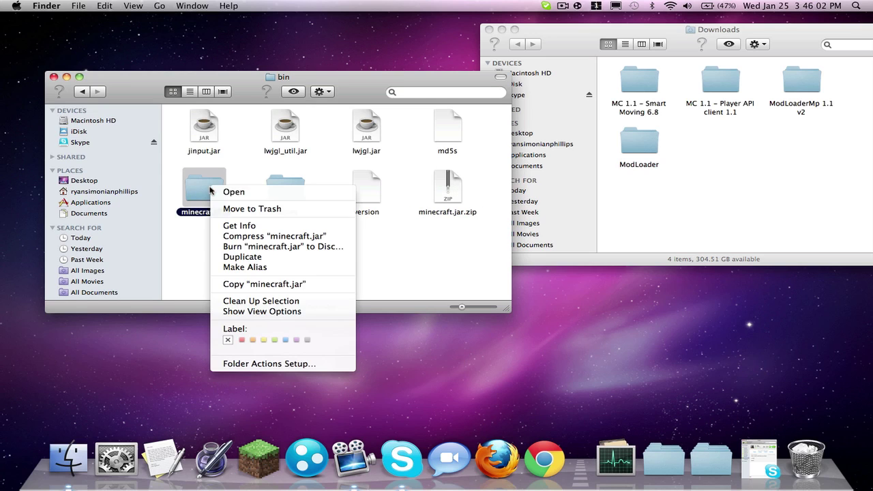
click(234, 208)
Step: Rename minecraft.jar.zip back to minecraft.jar, keeping .jar, and tidy the icons
click(461, 211)
key(BackSpace)
key(BackSpace)
key(BackSpace)
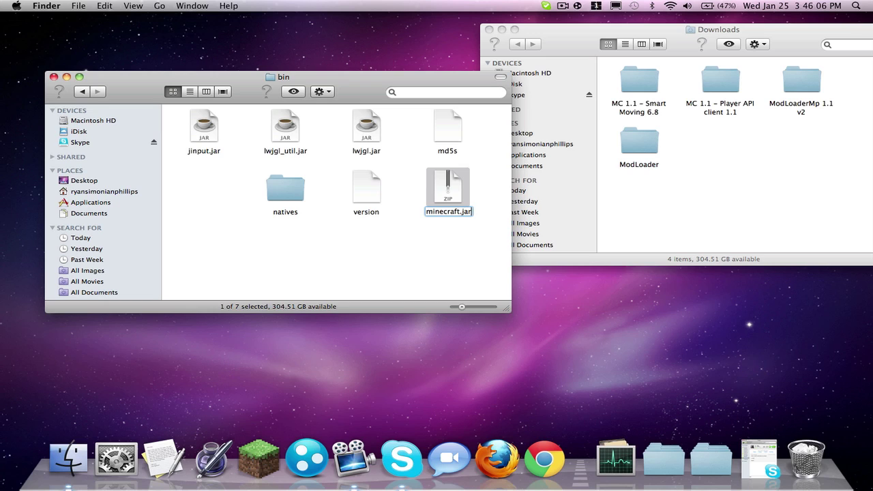
key(Return)
click(537, 173)
mouse_move(448, 195)
mouse_down()
mouse_move(235, 212)
mouse_move(214, 195)
mouse_up()
right_click(262, 254)
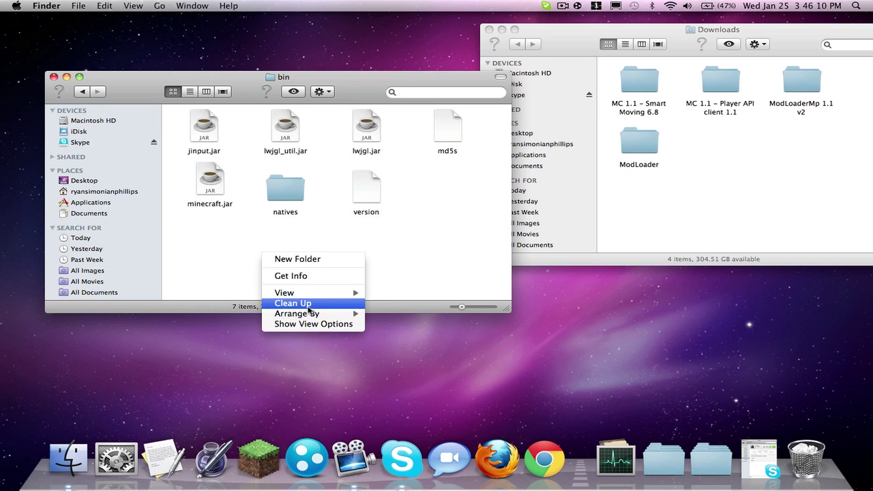
click(305, 302)
right_click(212, 194)
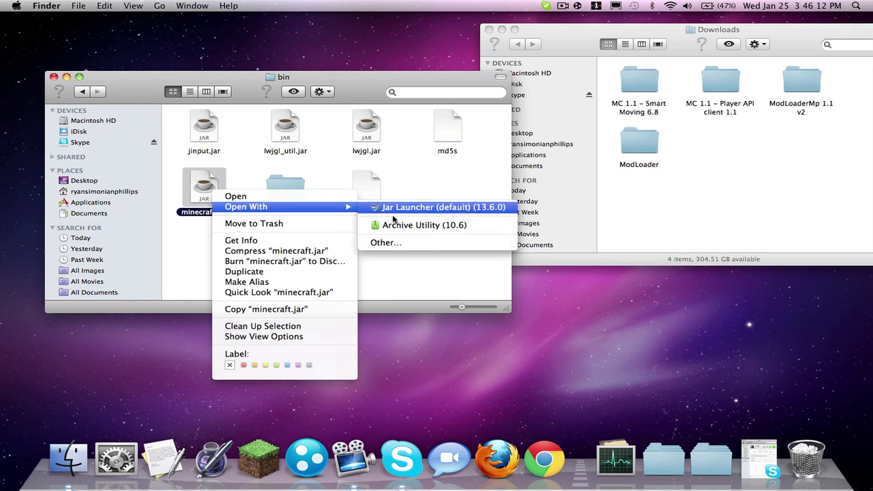
click(200, 235)
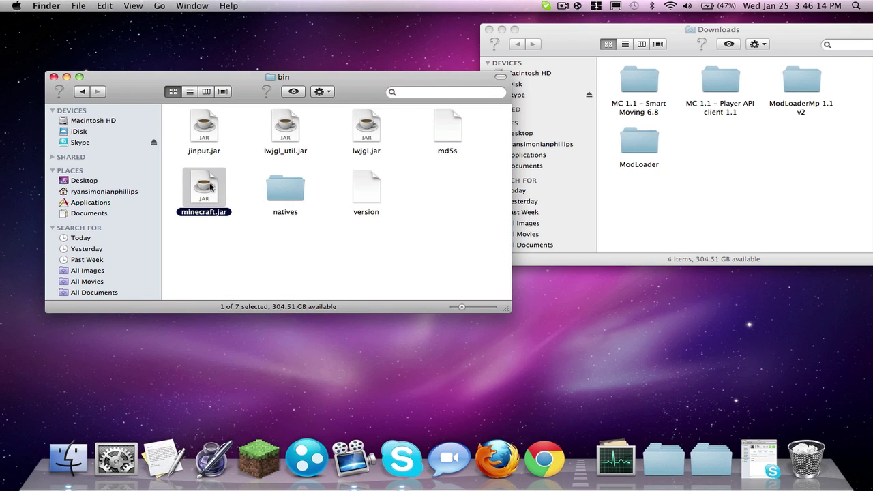
Step: Rename minecraft.jar to minecraft.jar.zip, unzip it, and trash the zip
click(218, 211)
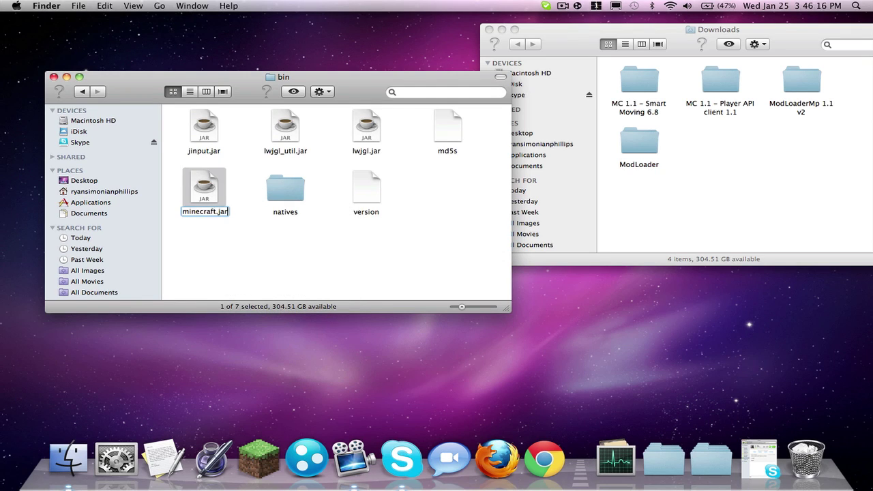
text(.zip)
key(Return)
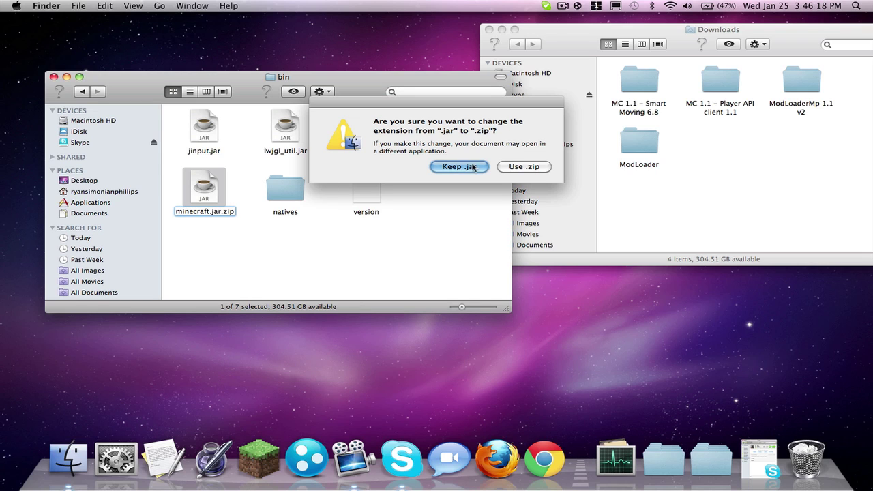
click(537, 167)
double_click(200, 184)
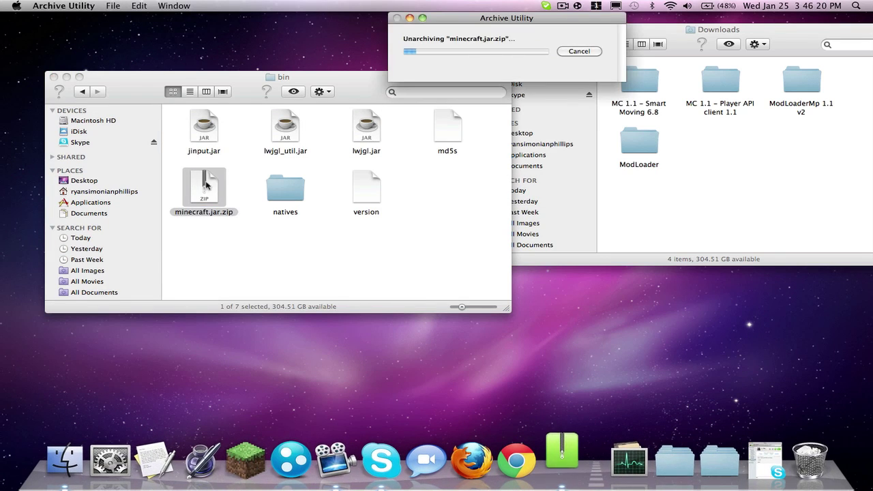
right_click(211, 181)
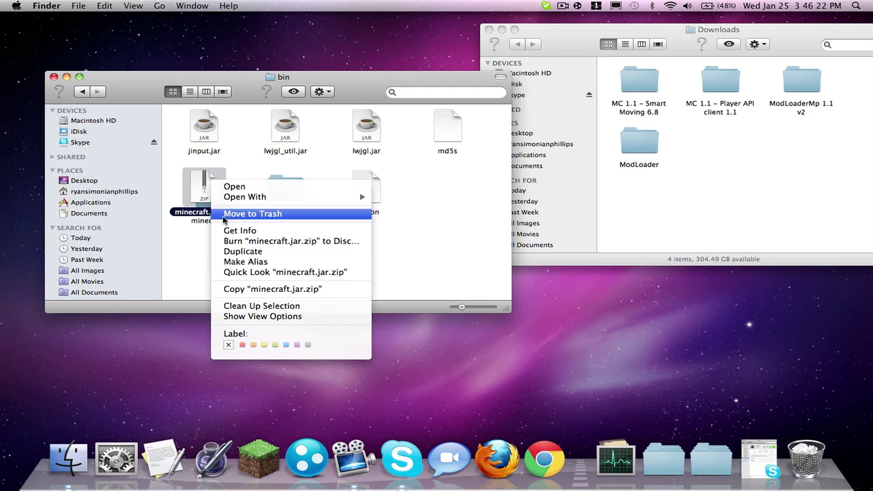
click(253, 214)
right_click(198, 246)
Step: Open the extracted minecraft.jar folder, arrange it by kind, and trash META-INF
click(218, 198)
double_click(218, 198)
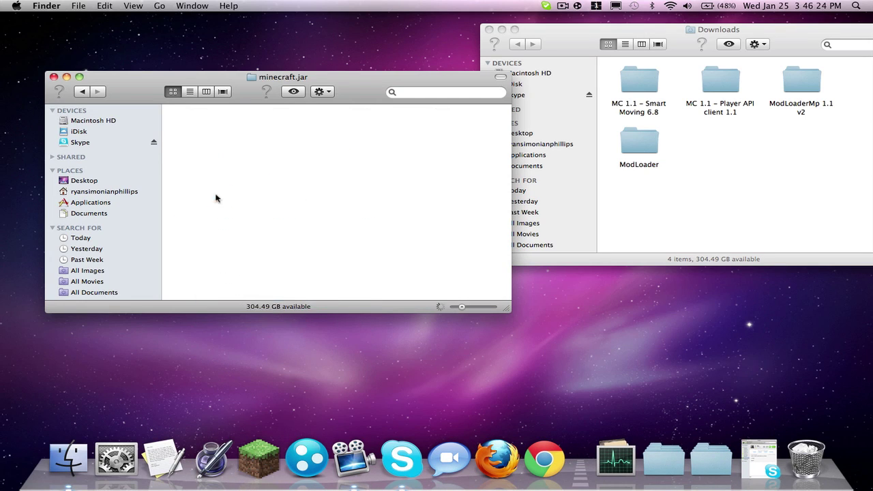
right_click(316, 155)
mouse_move(341, 214)
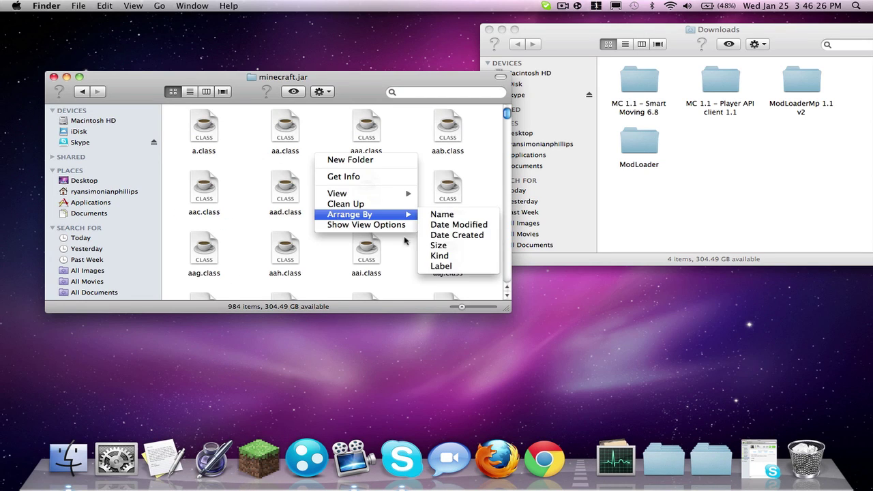
click(437, 265)
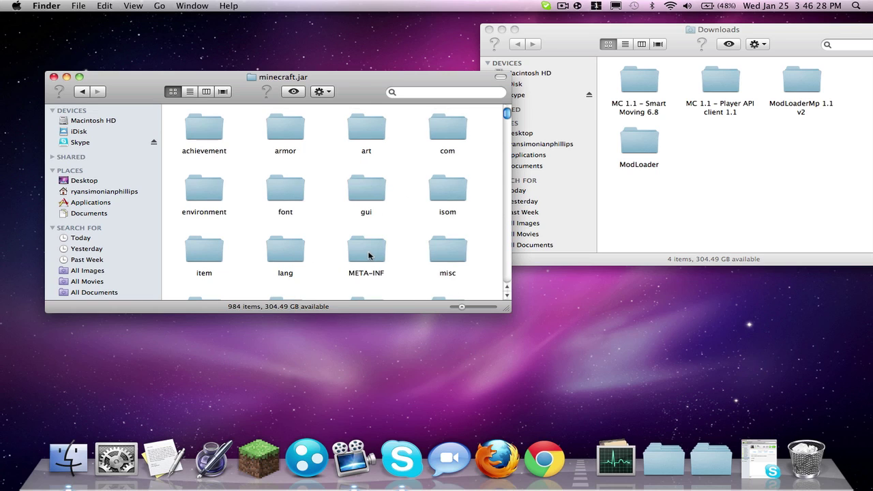
right_click(369, 256)
click(388, 270)
right_click(323, 213)
mouse_move(402, 272)
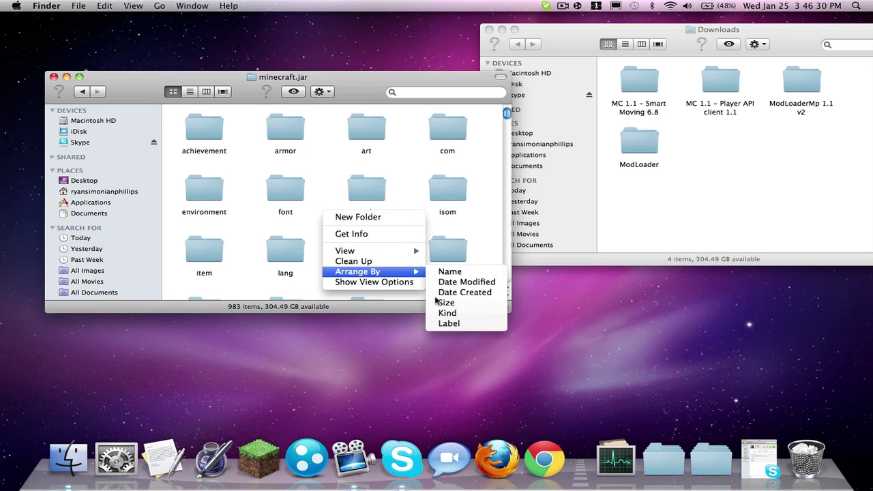
click(448, 313)
Step: Copy all ModLoader class files into minecraft.jar, replacing the existing ones
click(662, 198)
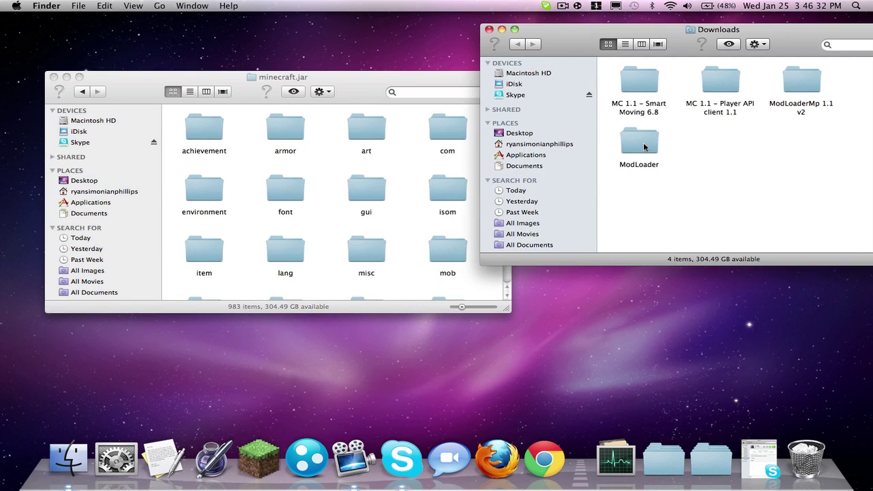
double_click(644, 147)
key(super+a)
mouse_move(632, 139)
mouse_down()
mouse_move(512, 156)
mouse_move(388, 147)
mouse_move(273, 164)
mouse_up()
click(73, 60)
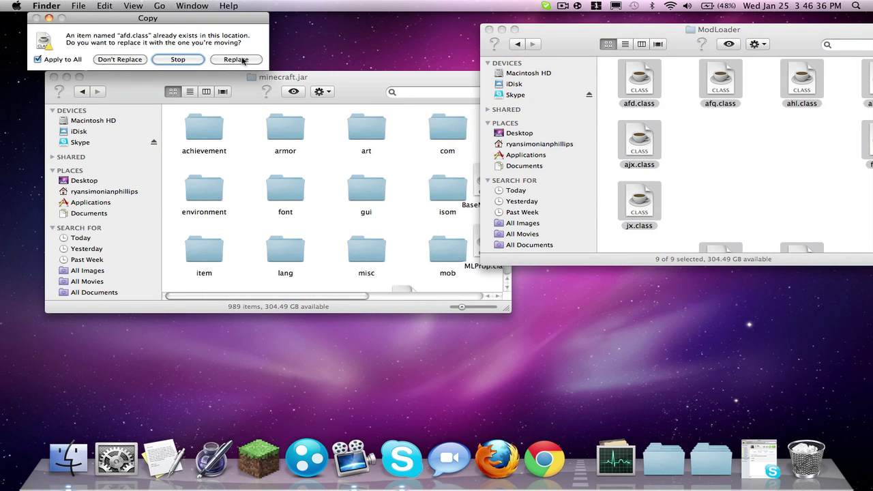
click(239, 60)
right_click(214, 126)
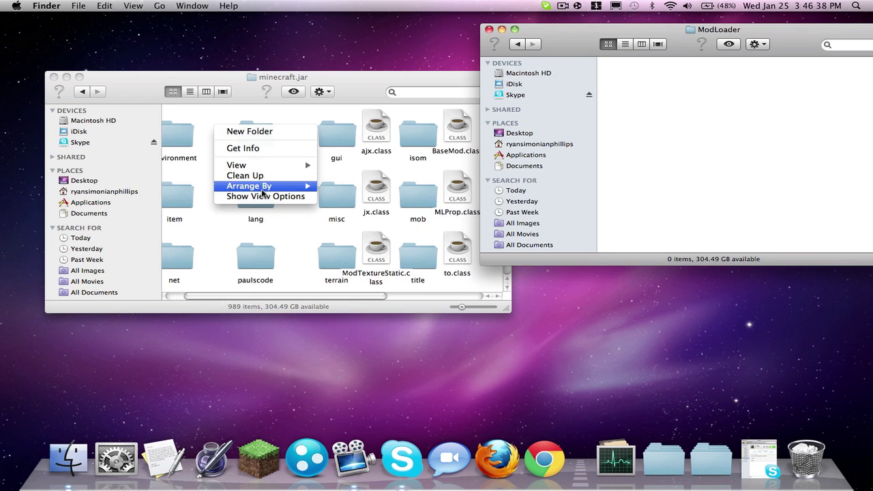
mouse_move(249, 185)
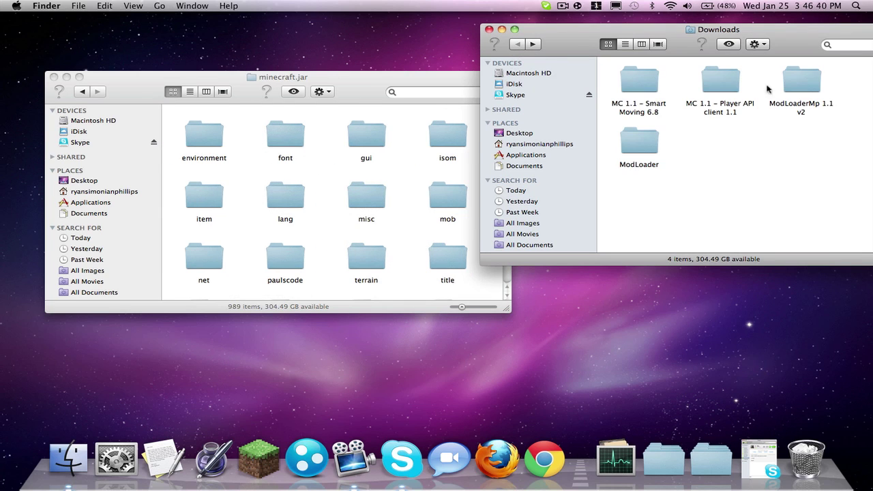
Step: Copy the ModLoaderMp 1.1 v2 class files into minecraft.jar, replacing duplicates, and sort by kind
double_click(786, 91)
key(super+a)
mouse_move(622, 77)
mouse_down()
mouse_move(558, 119)
mouse_move(379, 174)
mouse_up()
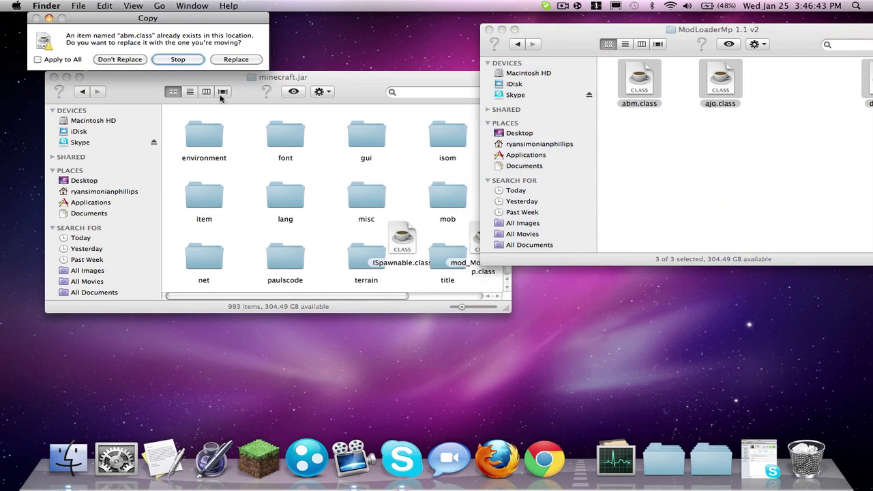
click(235, 60)
click(518, 43)
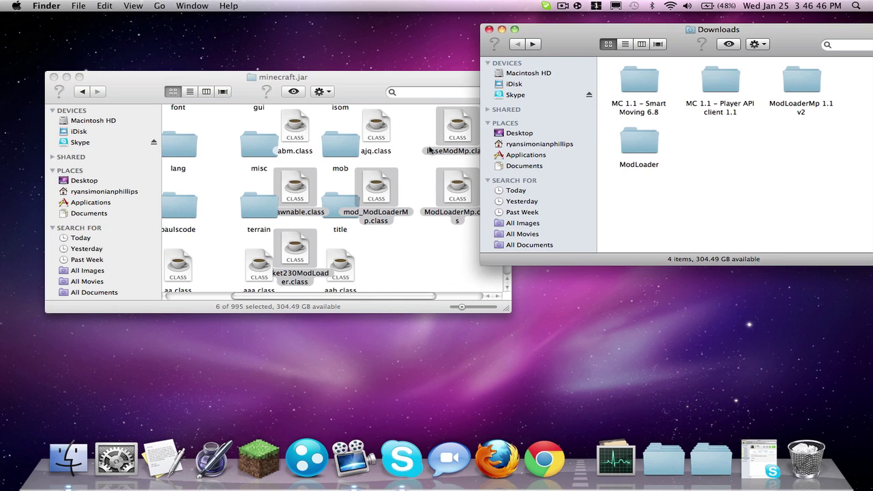
right_click(407, 122)
mouse_move(453, 182)
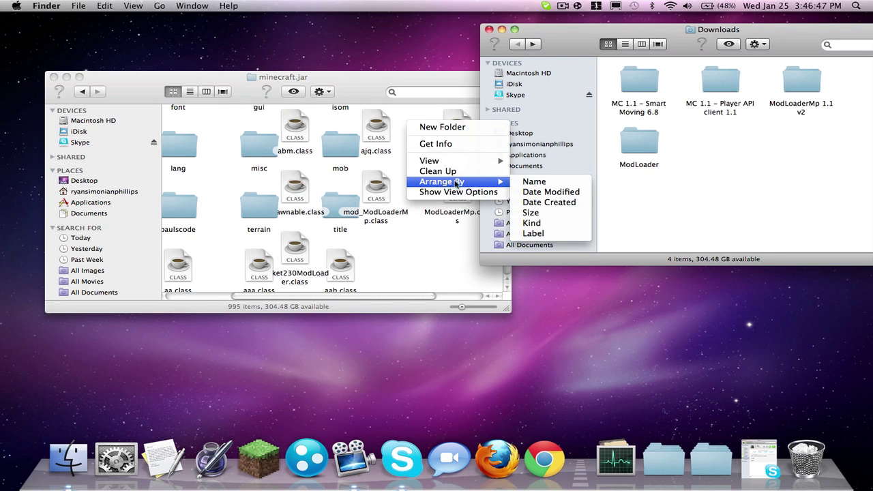
click(532, 223)
Step: Launch Minecraft to test the modified jar, then quit it
click(258, 458)
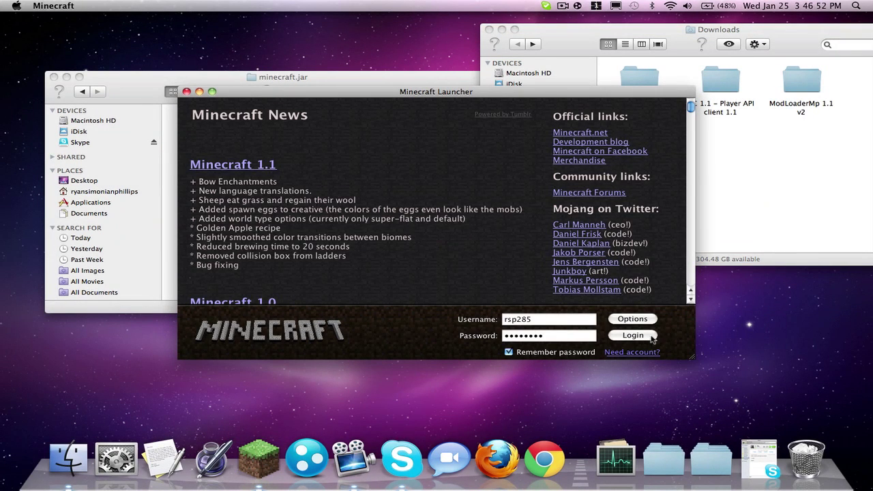
click(652, 337)
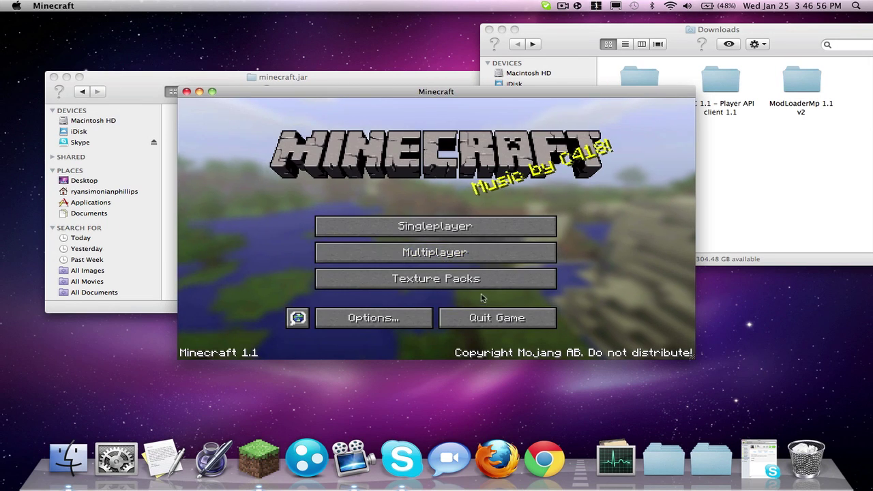
click(483, 311)
Step: Open the Player API client 1.1 folder and read its readme.txt installation notes
double_click(725, 94)
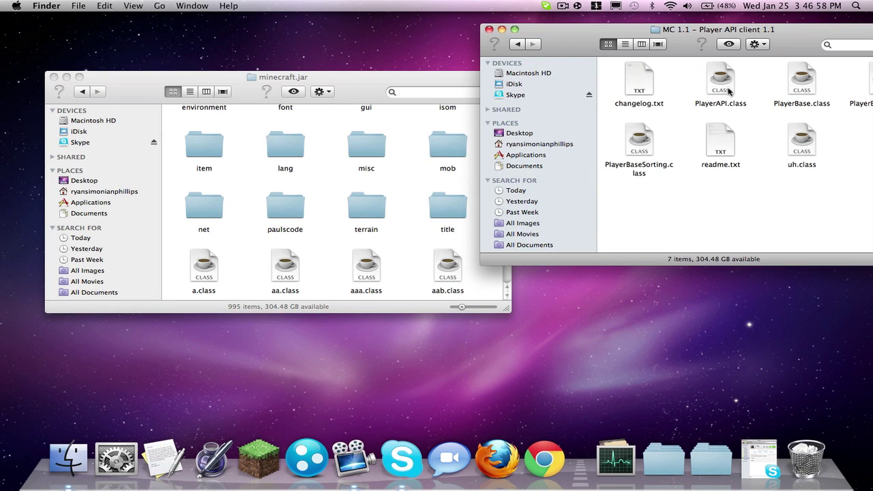
drag(696, 29, 584, 18)
double_click(619, 136)
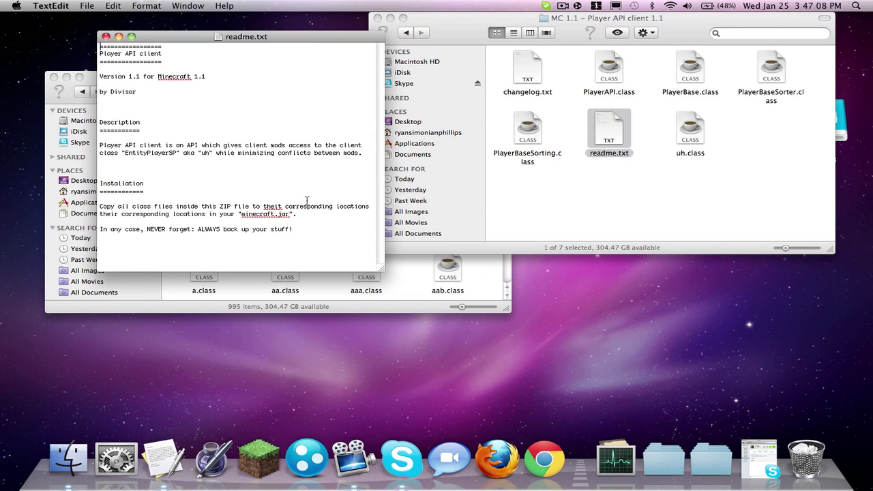
key(super+a)
key(super+q)
Step: Sort the Player API files by kind and drag its class files into minecraft.jar, replacing uh.class
right_click(553, 191)
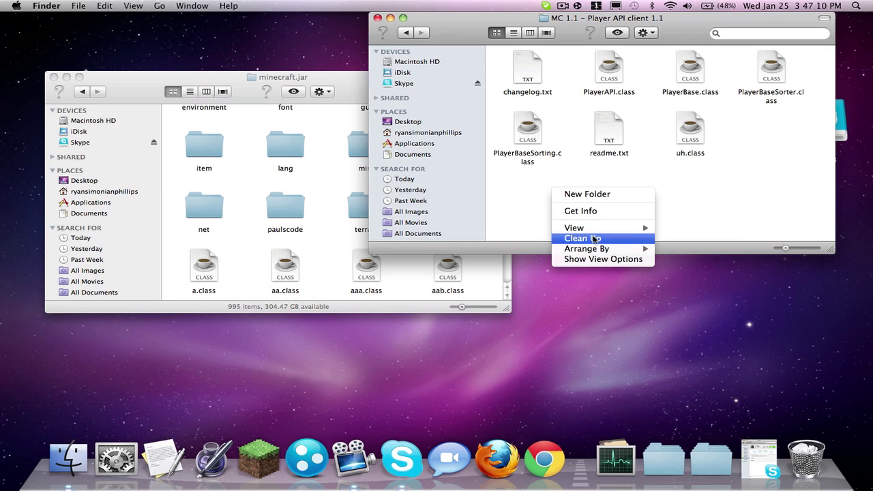
mouse_move(594, 248)
click(682, 292)
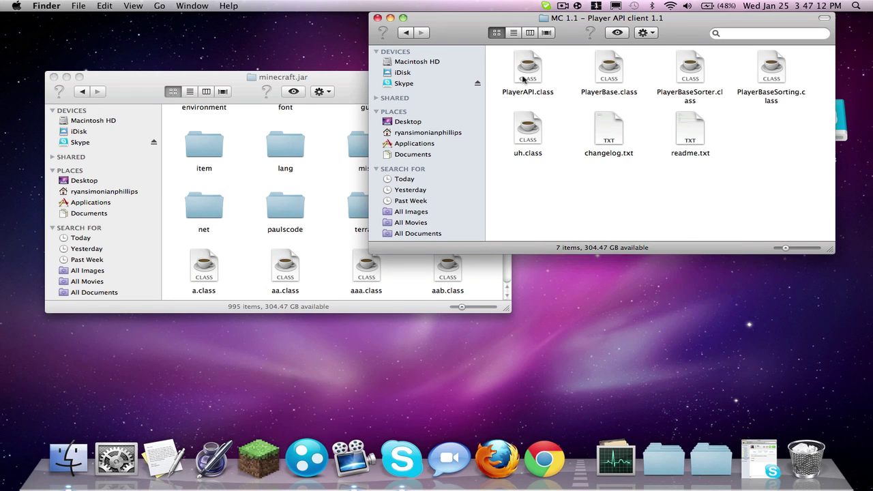
mouse_move(509, 73)
mouse_down()
mouse_move(798, 72)
mouse_move(324, 173)
mouse_move(288, 120)
mouse_up()
drag(528, 130, 326, 132)
click(236, 66)
right_click(254, 125)
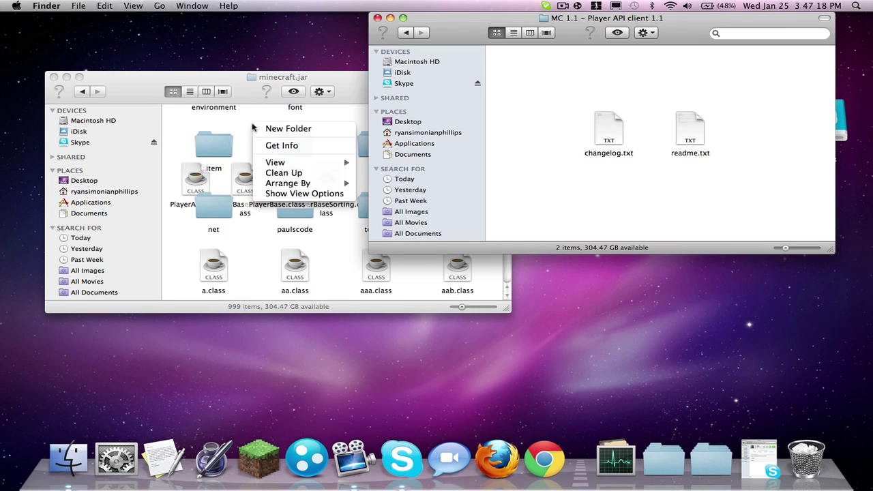
mouse_move(286, 183)
click(376, 226)
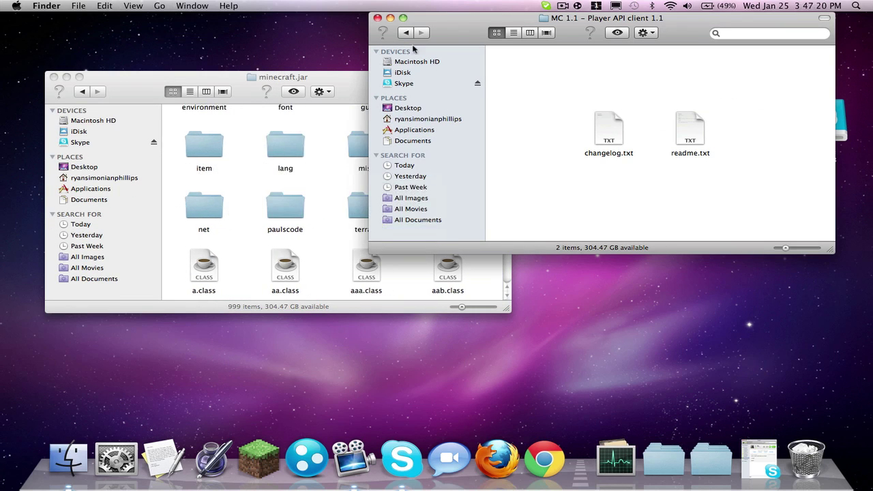
click(407, 33)
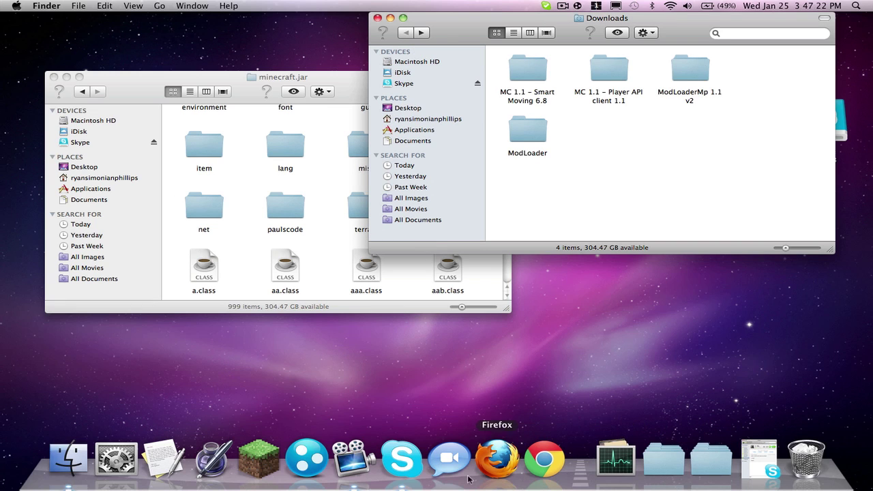
click(250, 455)
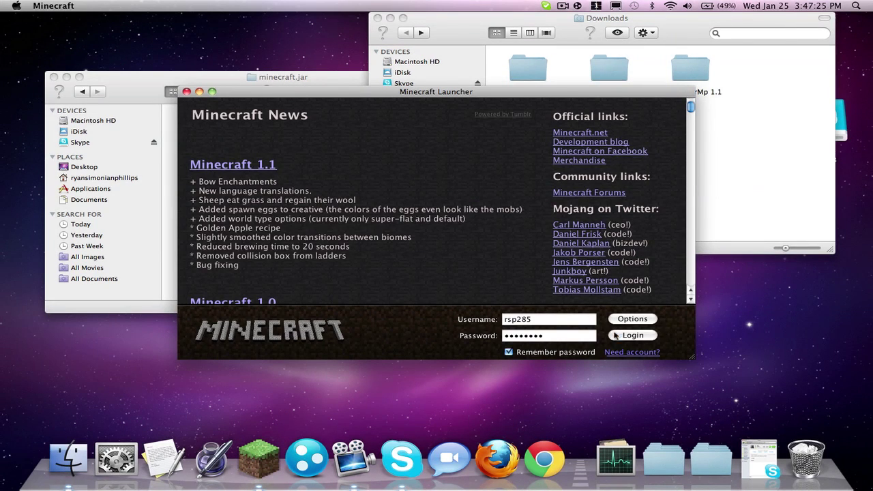
click(614, 335)
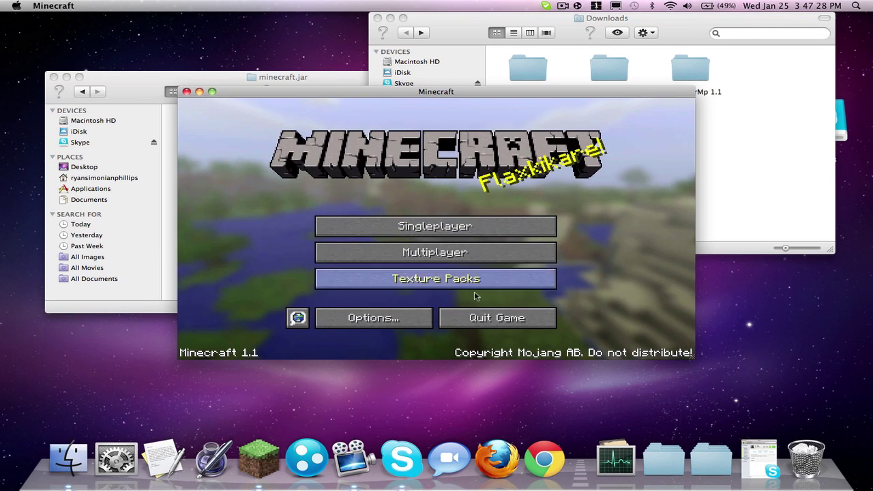
click(508, 316)
click(535, 73)
Step: Open the Smart Moving 6.8 folder and show minecraft/mods in the left window
double_click(536, 74)
click(83, 91)
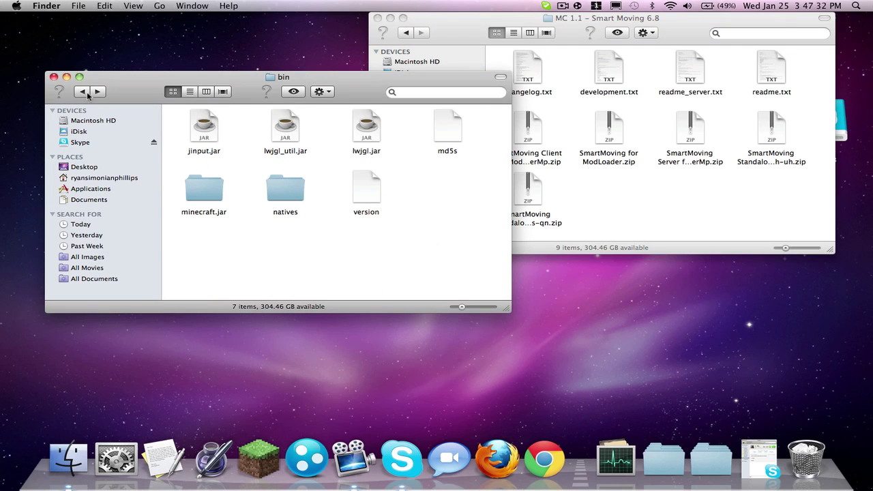
click(83, 91)
double_click(368, 253)
Step: Check the full names of the SmartMoving Client and ModLoader zips without renaming them
click(686, 194)
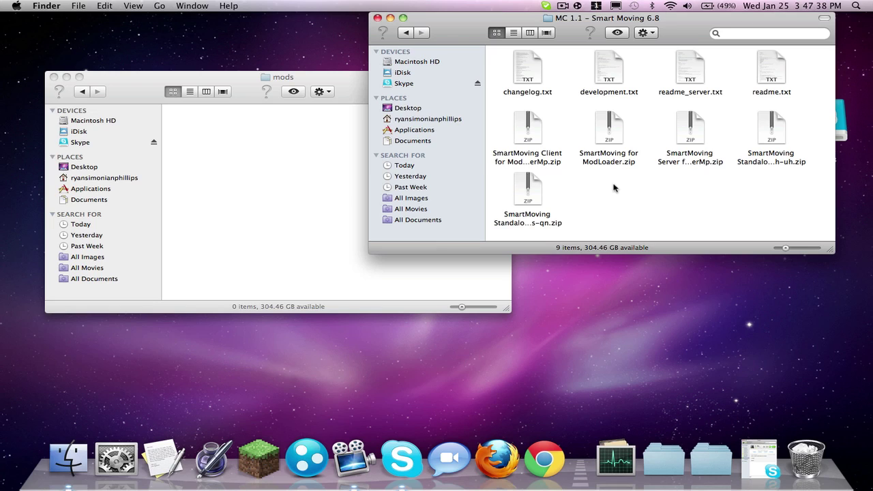
click(537, 131)
key(Return)
key(Return)
key(Return)
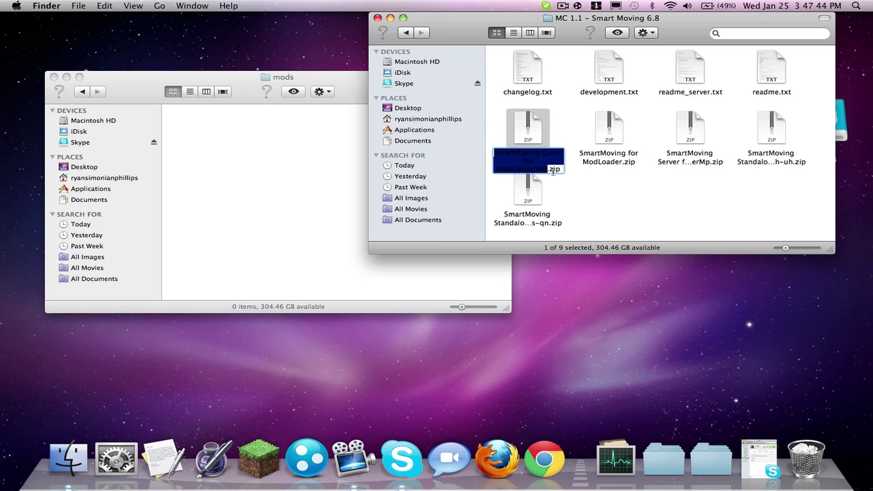
key(Return)
click(600, 126)
key(Return)
key(Return)
click(693, 118)
key(Return)
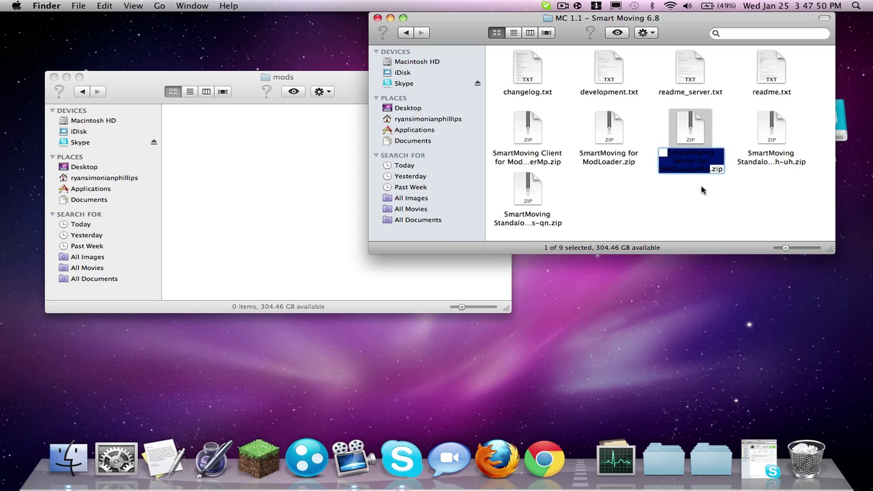
Step: Check the full names of the Server and Standalone zips, leaving them unchanged
key(Return)
key(Right)
key(Return)
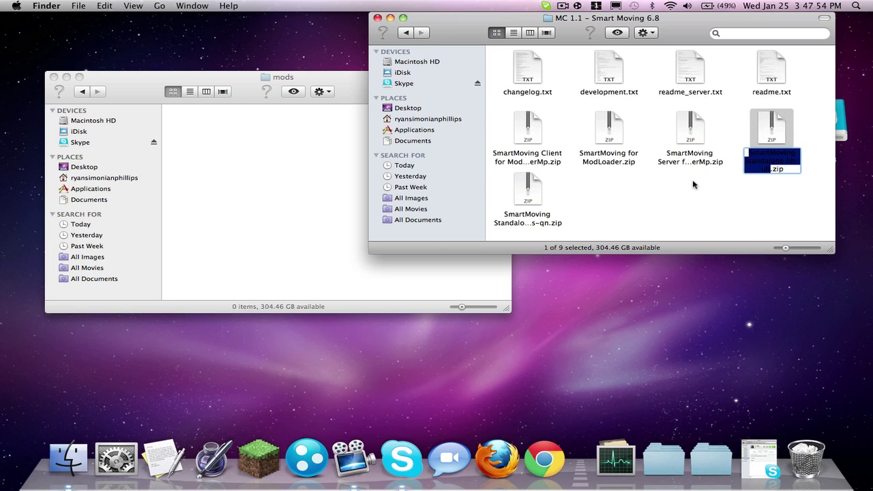
key(Return)
key(Return)
key(Return)
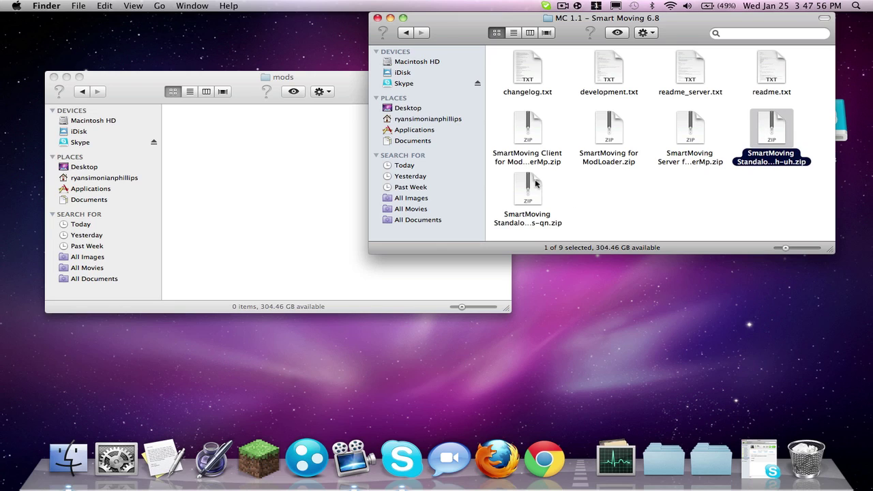
click(535, 182)
key(Return)
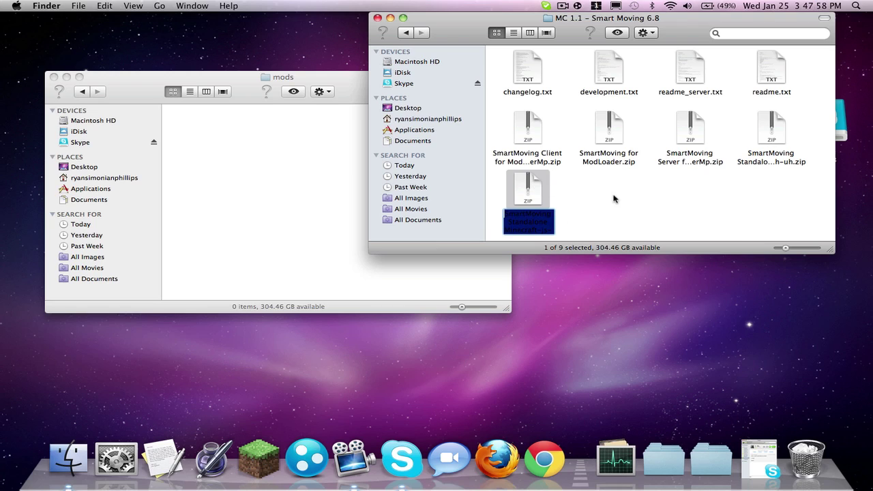
key(Return)
click(598, 198)
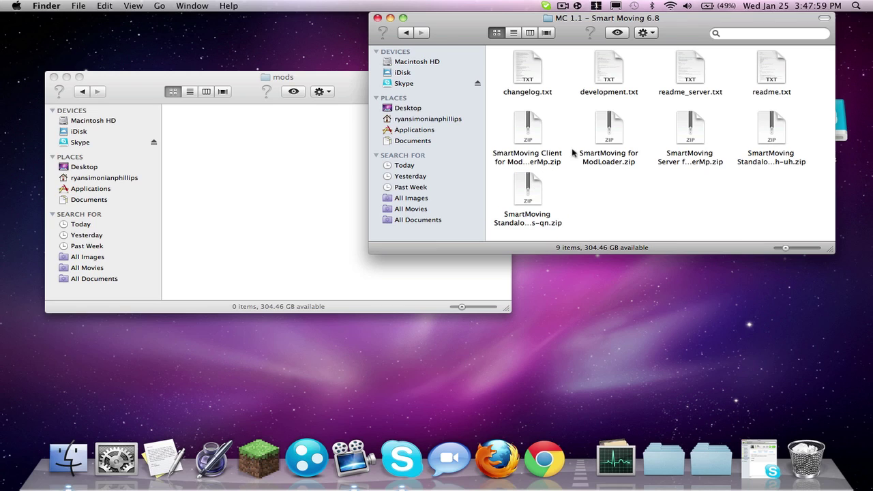
Step: Move SmartMoving for ModLoader.zip into mods, tidy the icons, and close both Finder windows
click(617, 134)
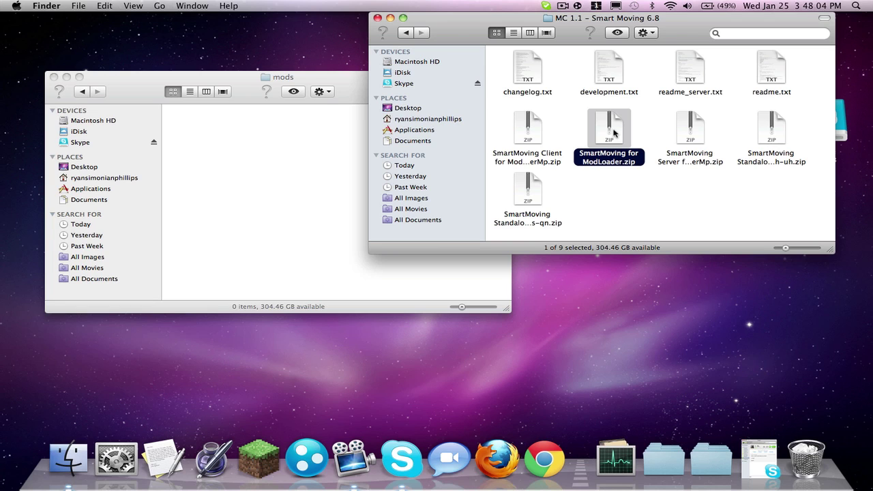
mouse_move(613, 132)
mouse_down()
mouse_move(240, 107)
mouse_move(218, 137)
mouse_up()
click(291, 207)
right_click(291, 203)
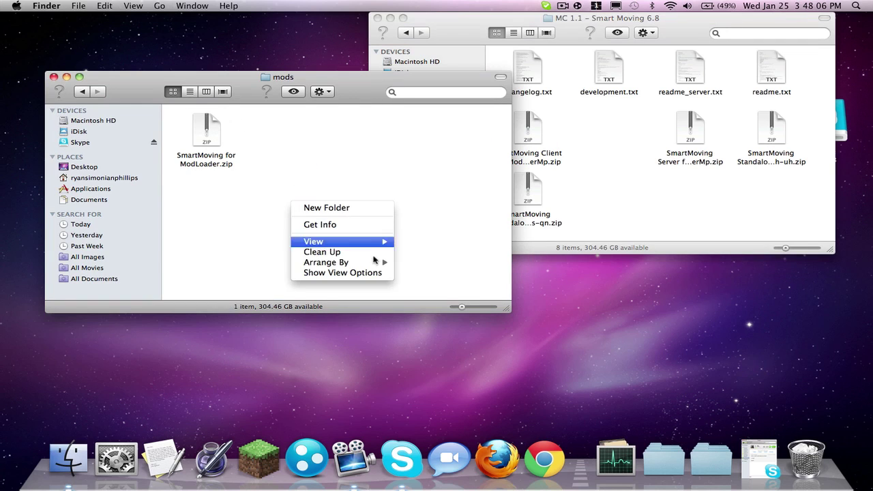
click(371, 156)
key(super+w)
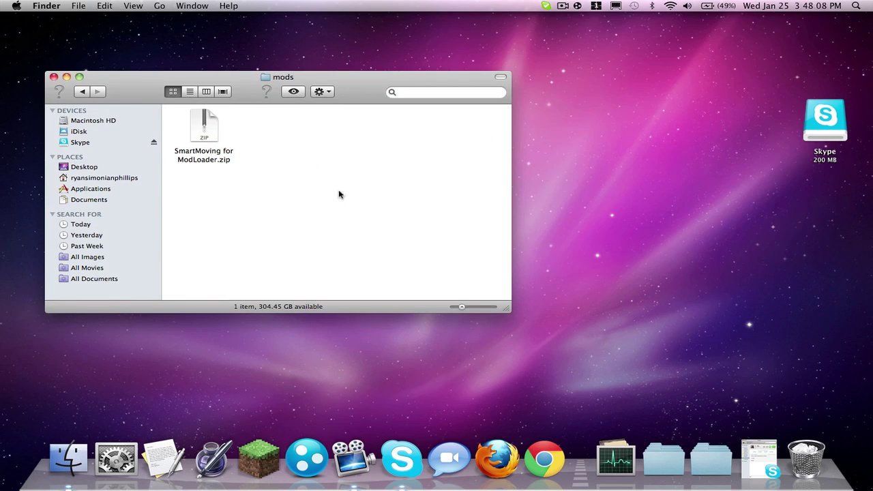
key(super+w)
Step: Launch Minecraft from the Dock, log in, and maximise the game window
click(260, 457)
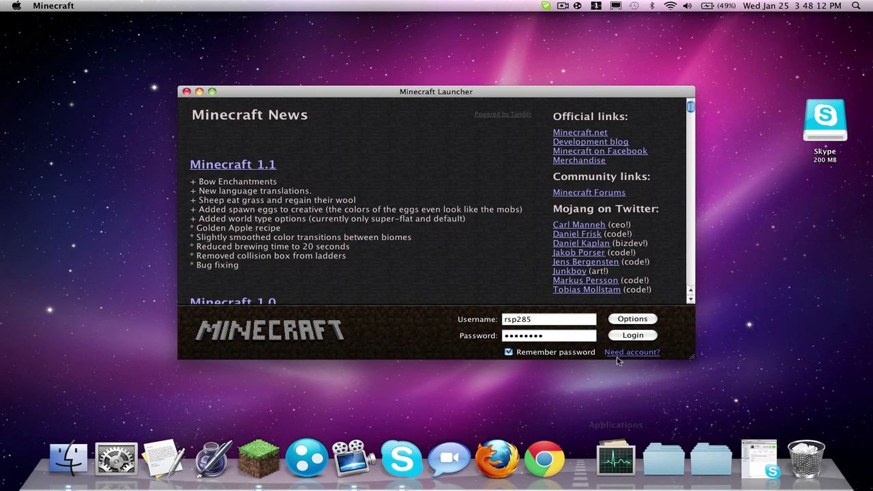
click(627, 336)
click(213, 91)
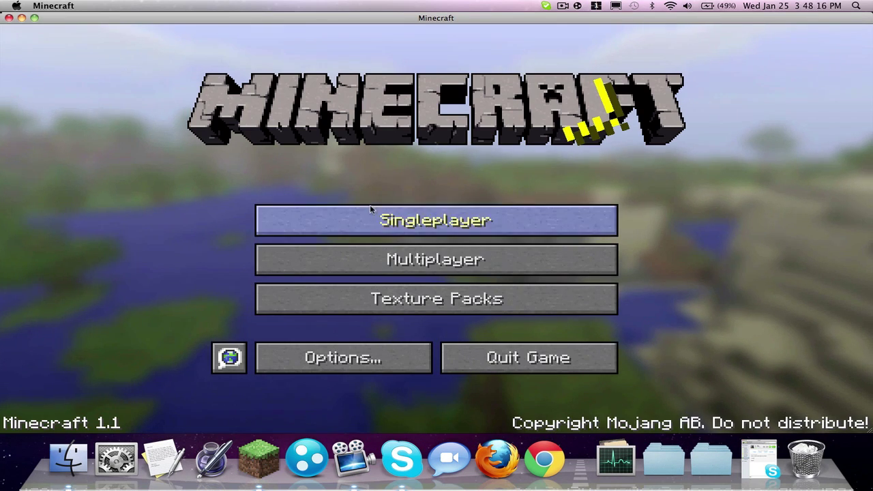
Step: Create a singleplayer world named 'Smart moving' with seed 'Smart moving'
click(374, 206)
click(493, 351)
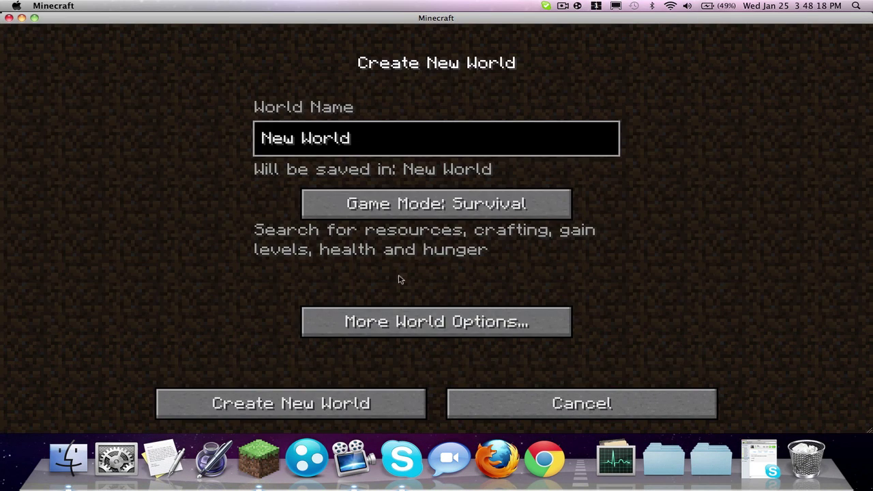
key(BackSpace)
key(BackSpace)
key(BackSpace)
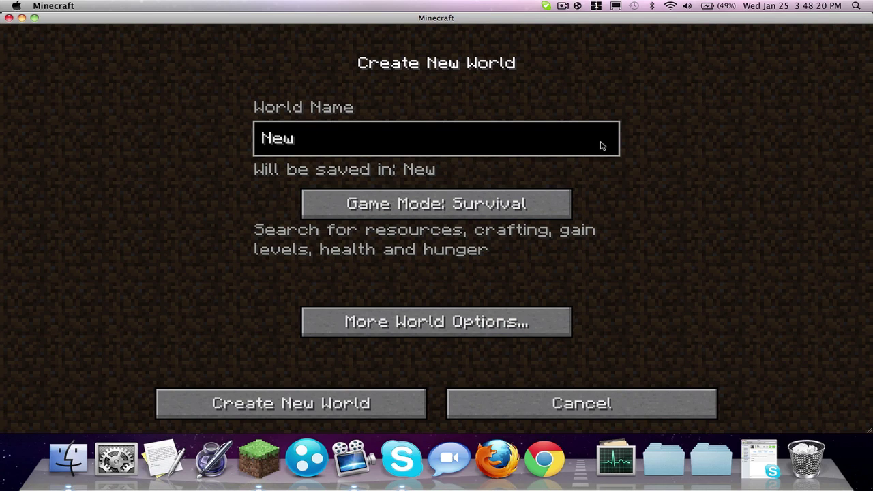
text(Sma)
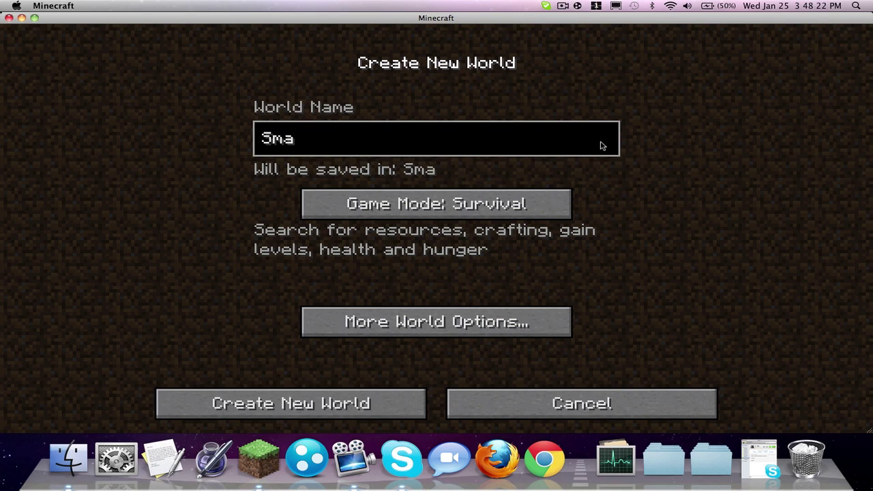
text(rt moving)
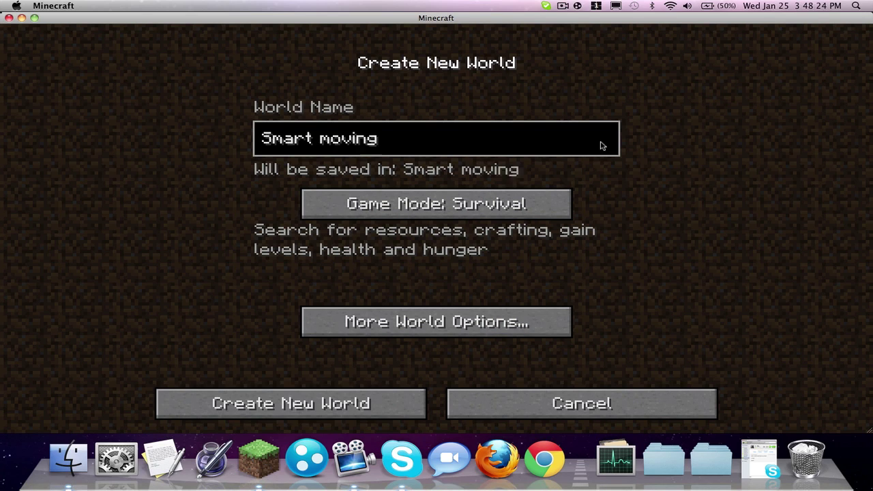
click(445, 315)
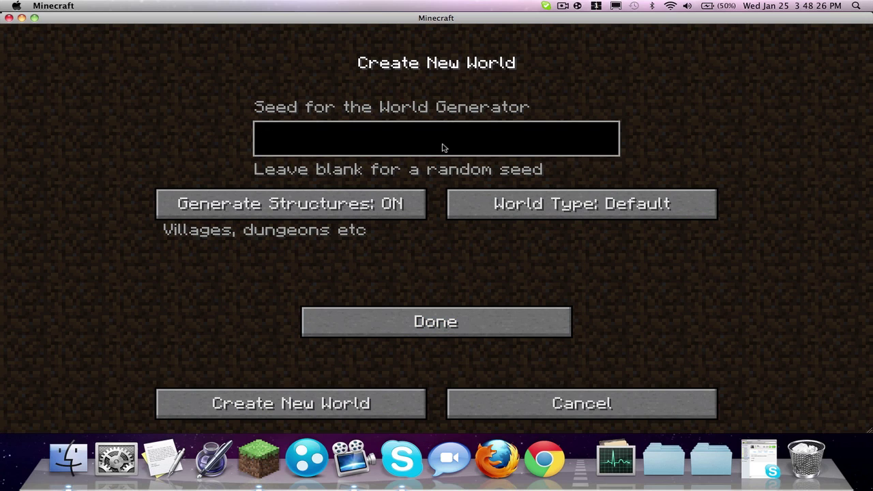
text(Smar)
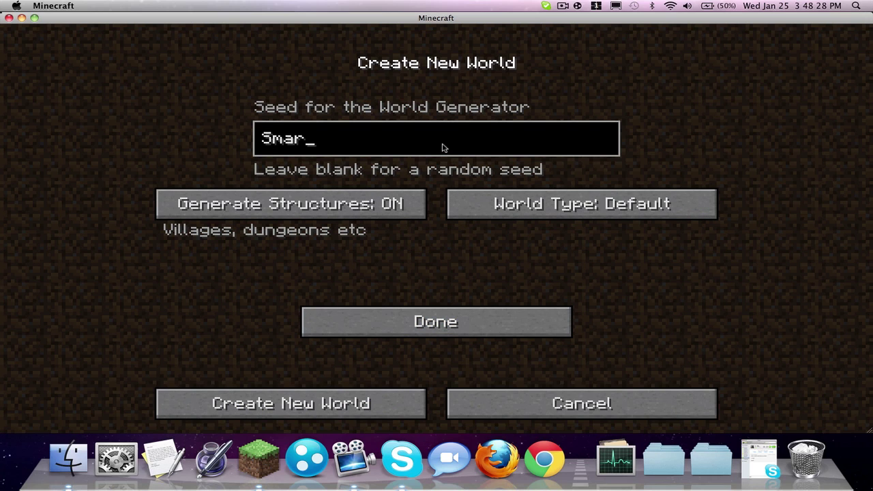
text(t moving)
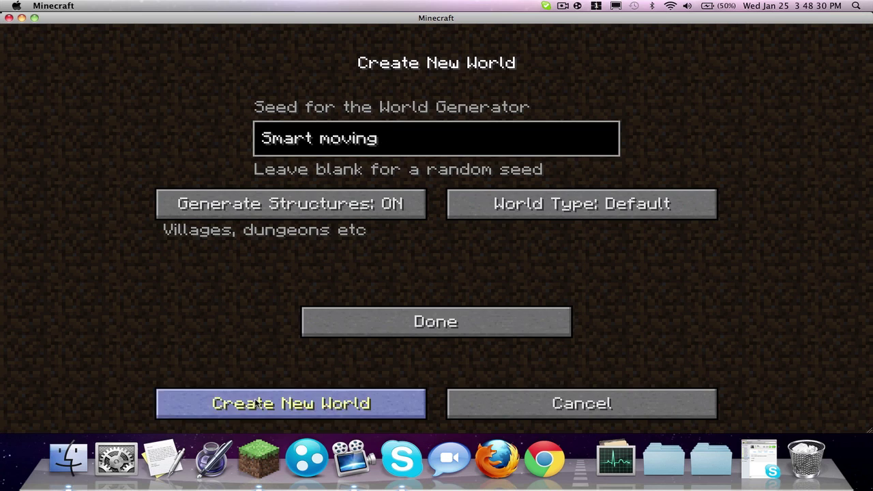
click(257, 404)
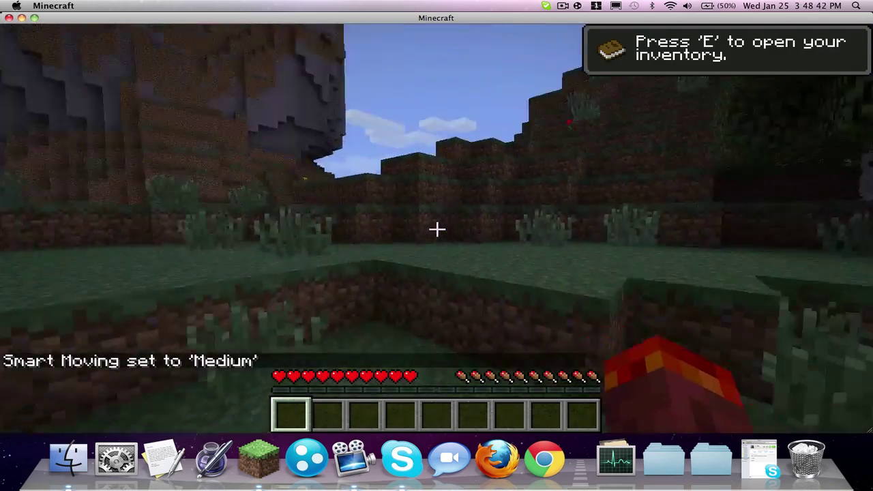
Step: Sprint to the dirt hillside and climb its dirt steps onto the grassy ledge
key(w)
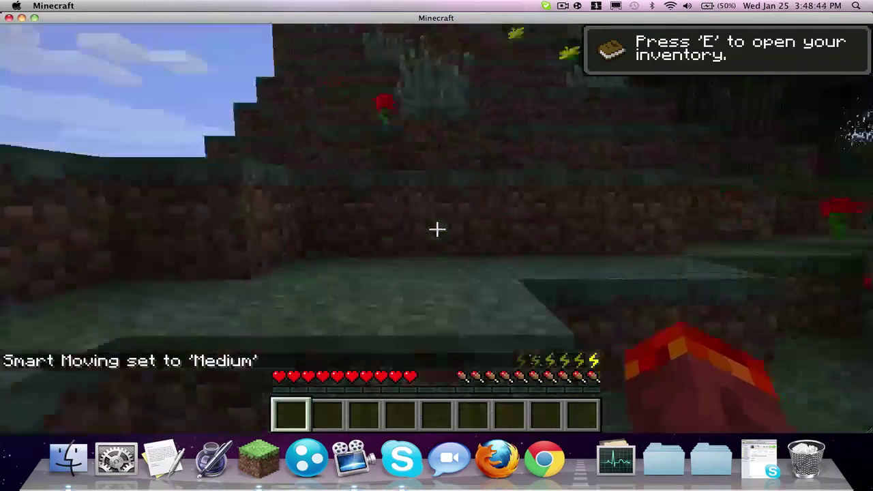
mouse_move(437, 229)
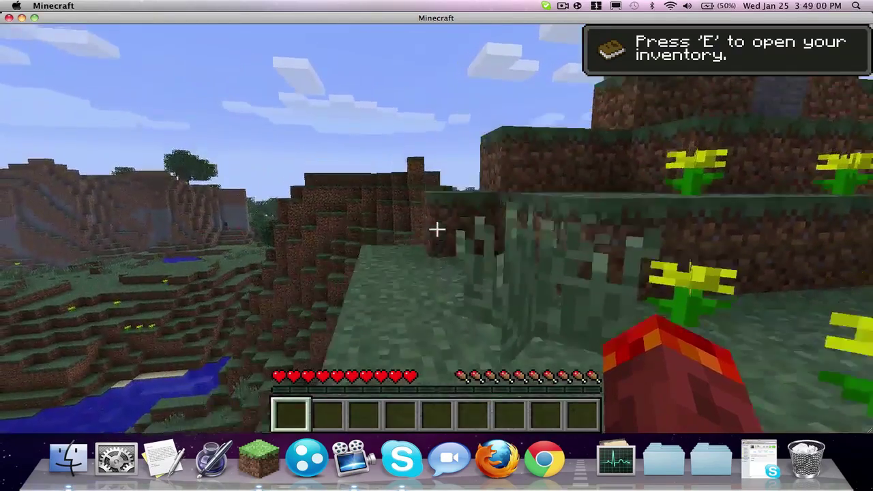
key(w)
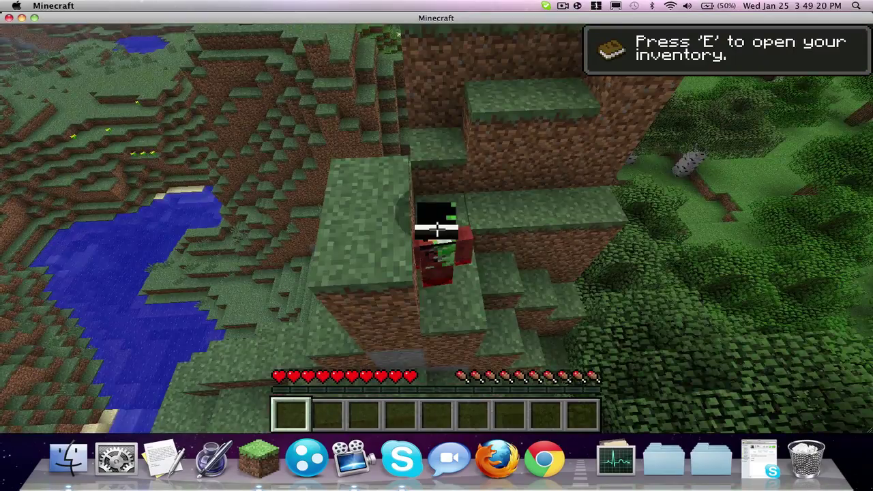
key(w)
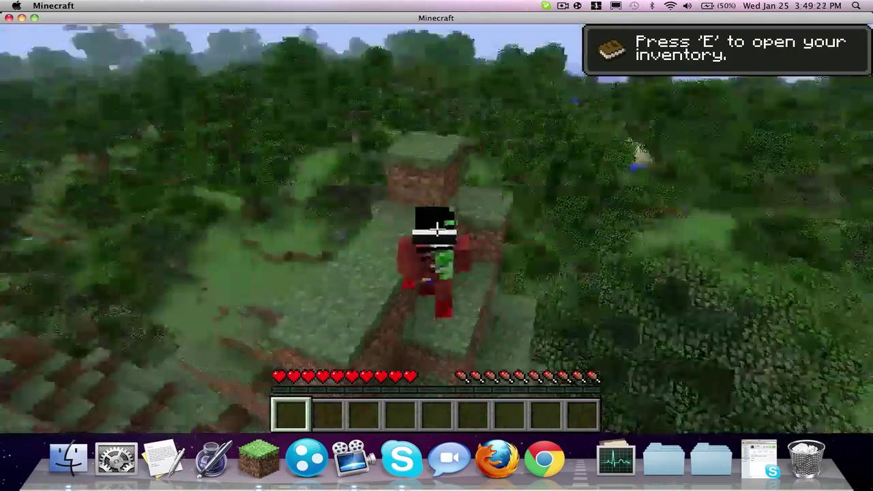
key(w)
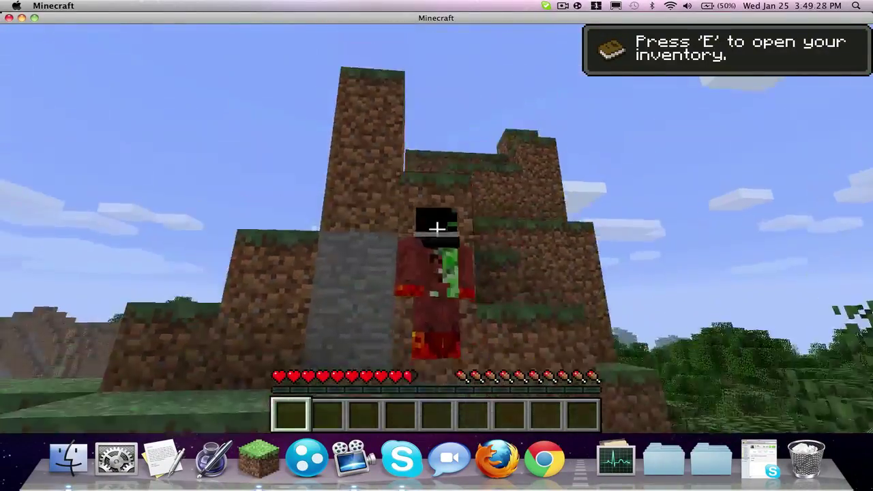
key(w)
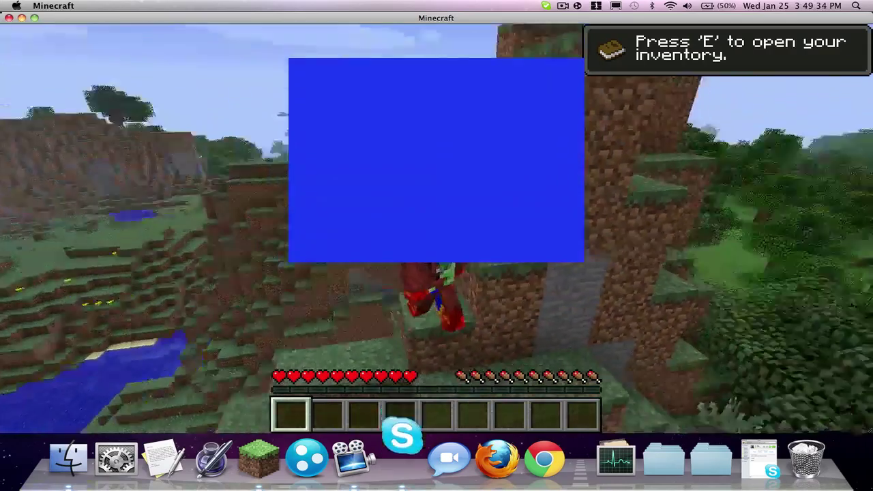
Step: Pause the game with Esc, pause the recorder, then resume play
key(Escape)
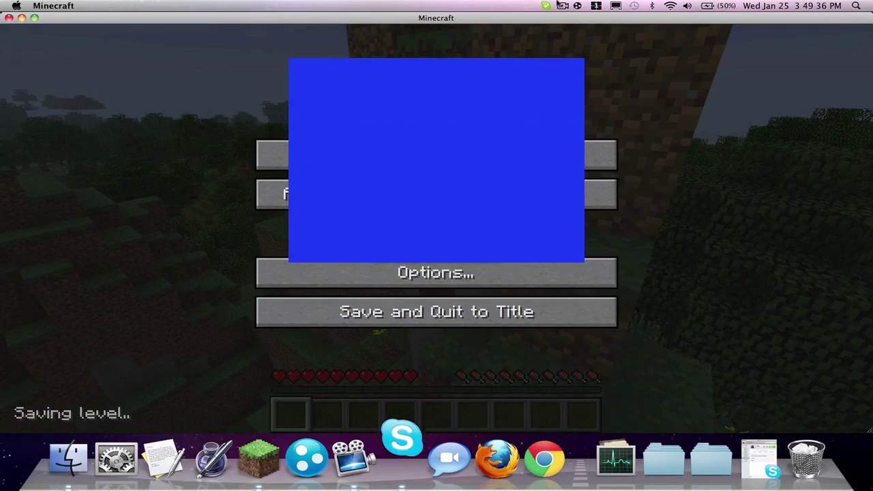
click(562, 6)
click(587, 39)
key(Escape)
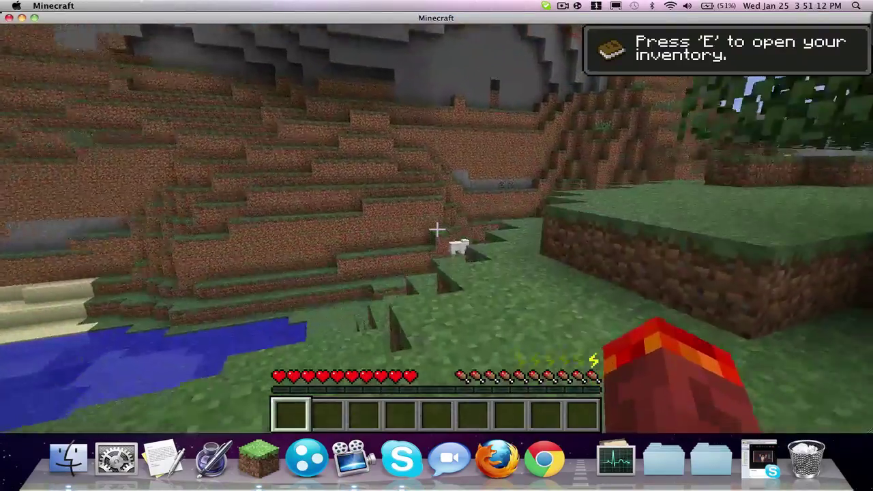
Step: Sprint past the sheep toward the hillside and climb onto the grass ledges
key(w)
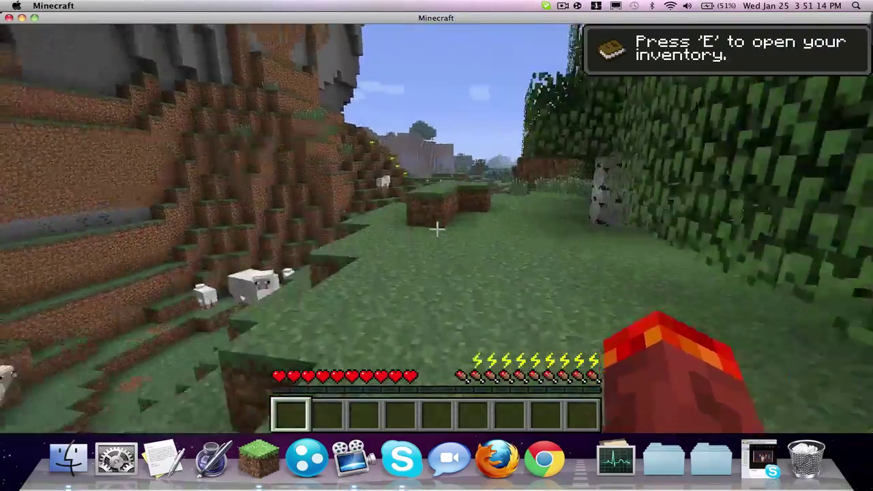
key(w)
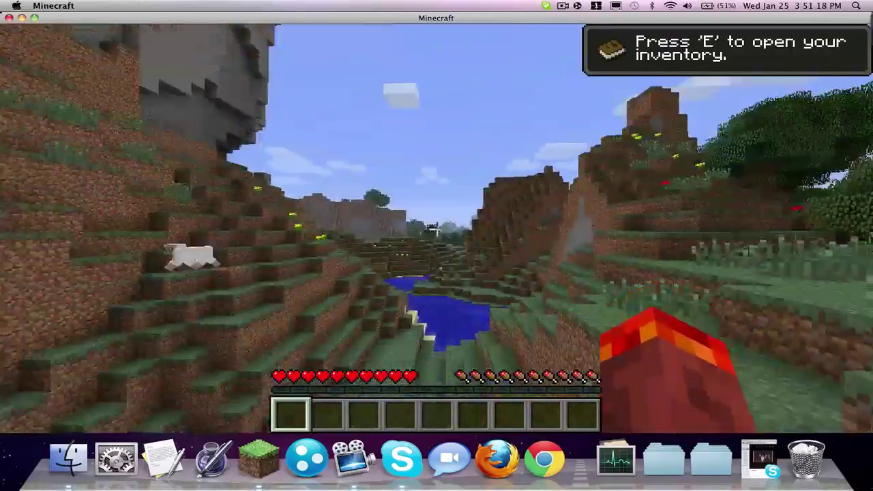
key(space)
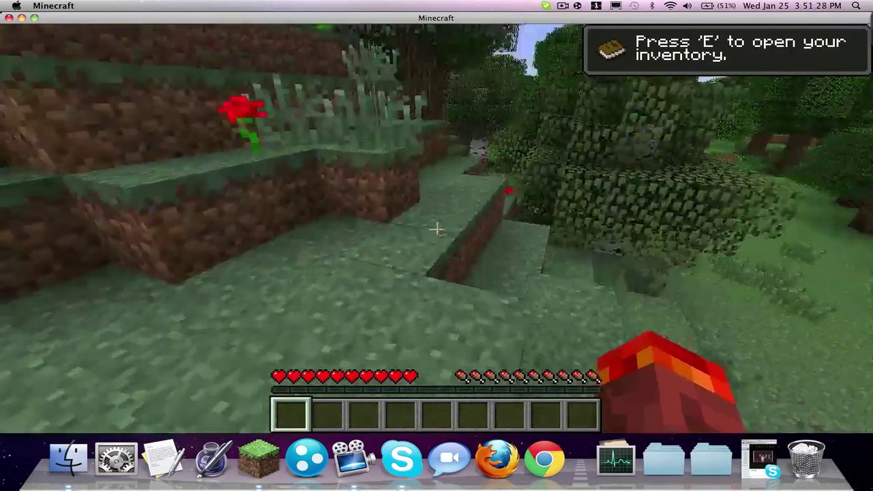
key(w)
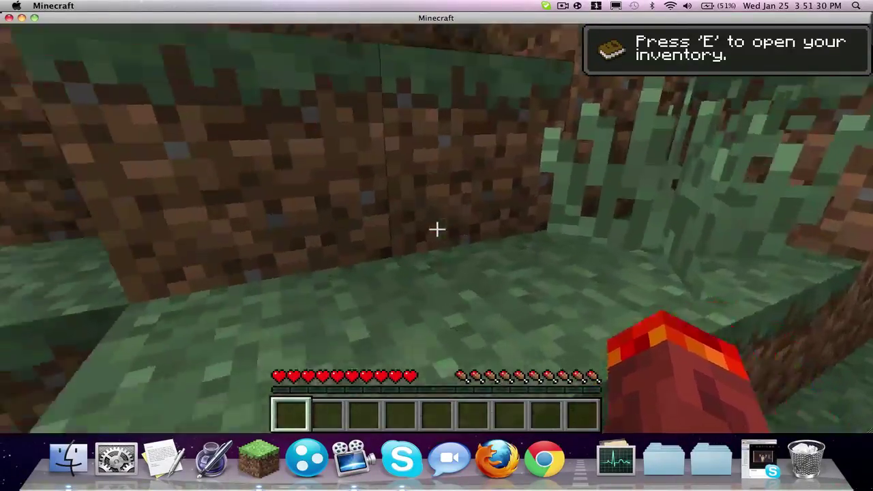
key(w)
key(space)
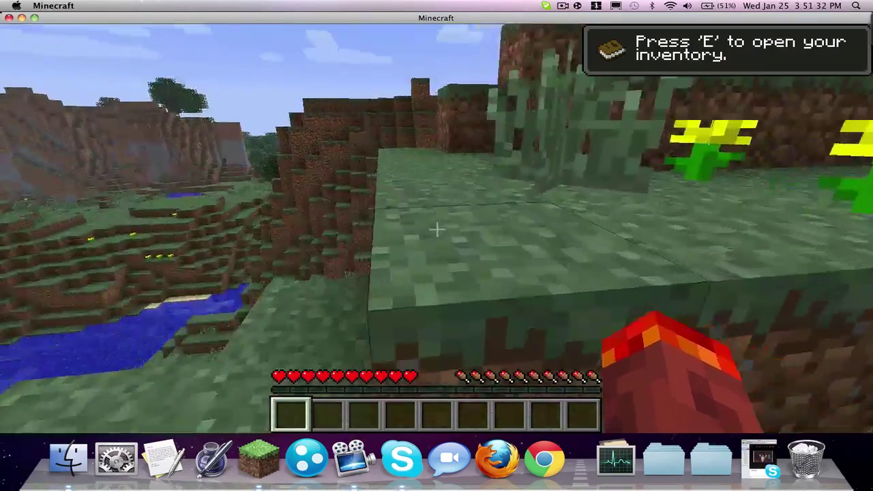
Step: Move along the ledge toward the yellow flower and back away from the stone wall
key(s)
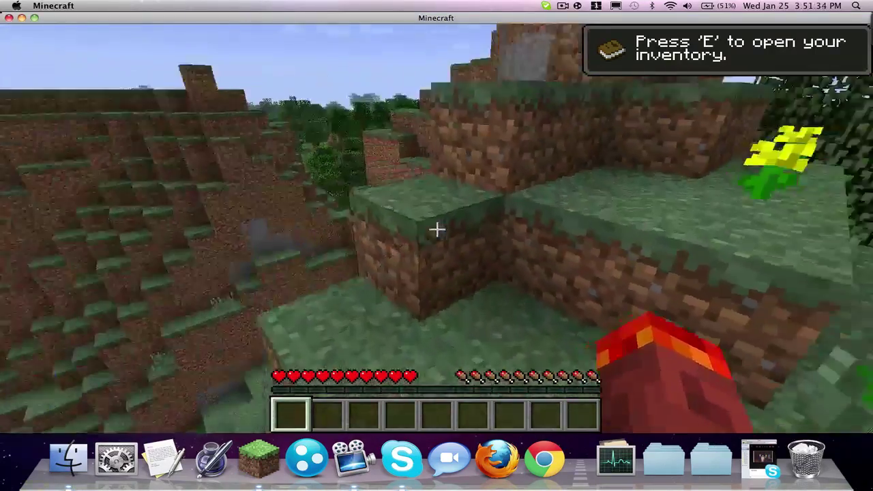
key(w)
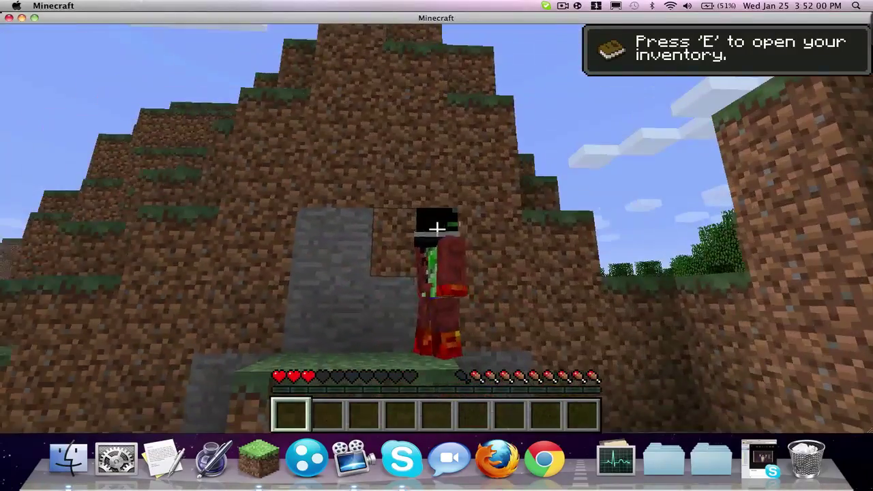
key(s)
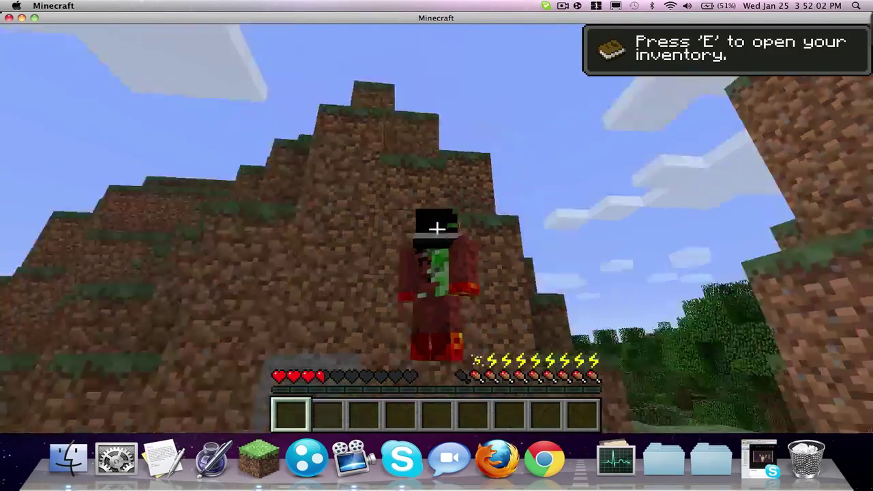